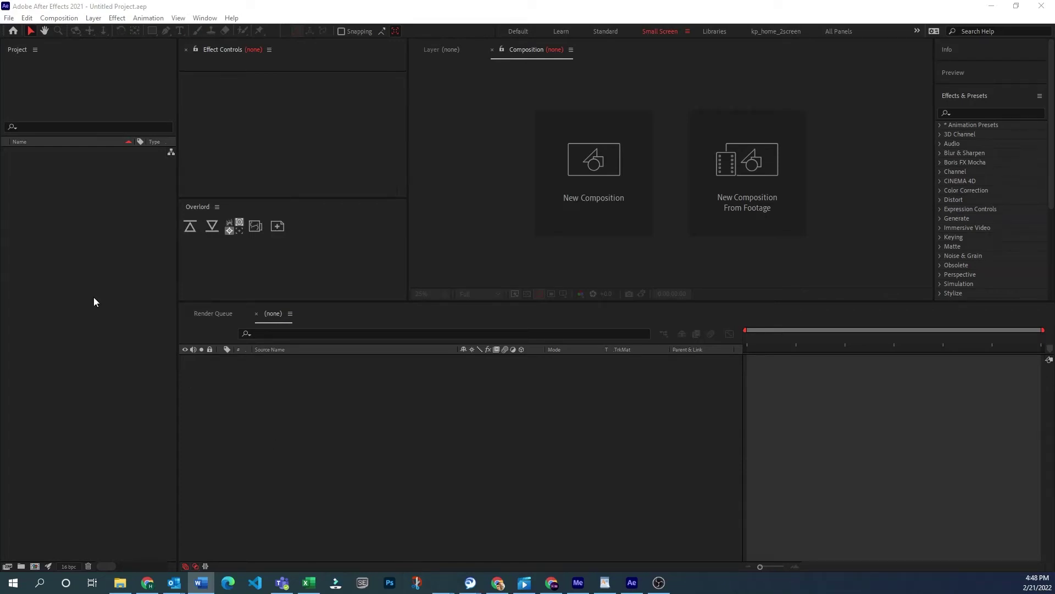
Step: Open General preferences, reposition the dialog, then close it without keeping changes
click(26, 18)
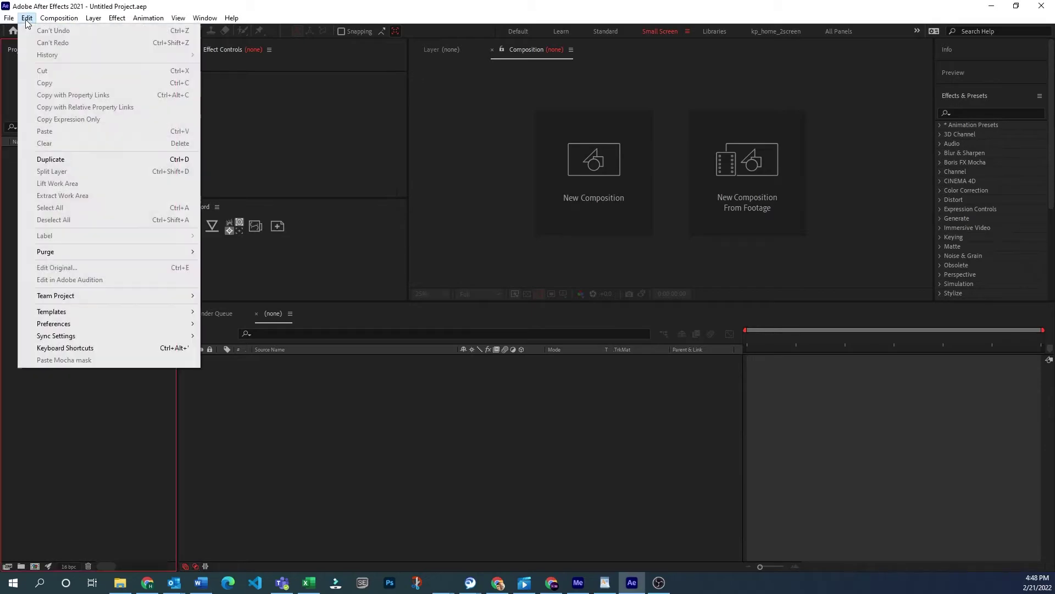
mouse_move(99, 324)
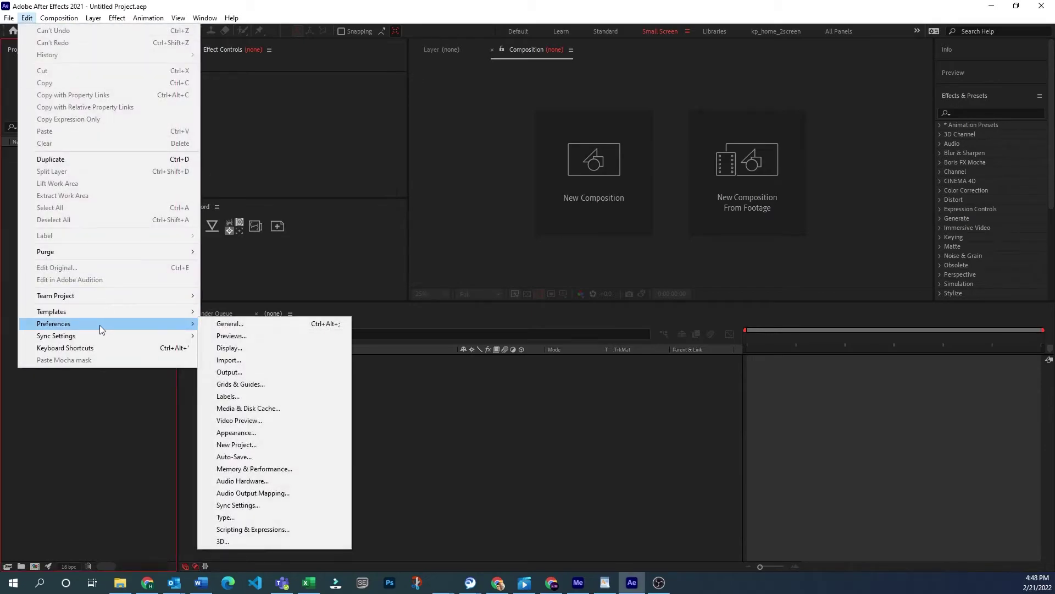
click(266, 326)
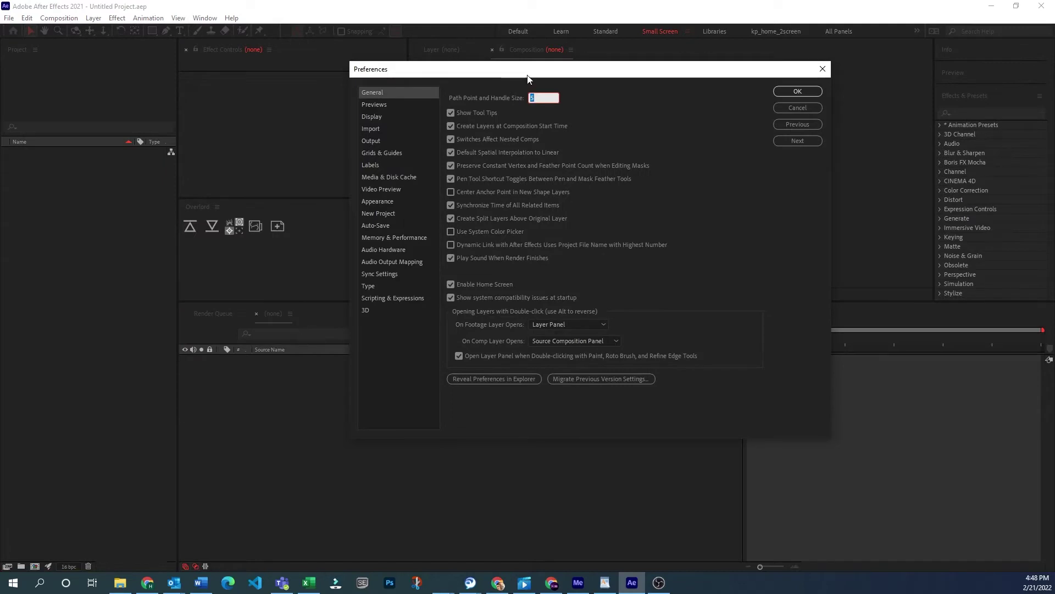
drag(525, 79, 561, 160)
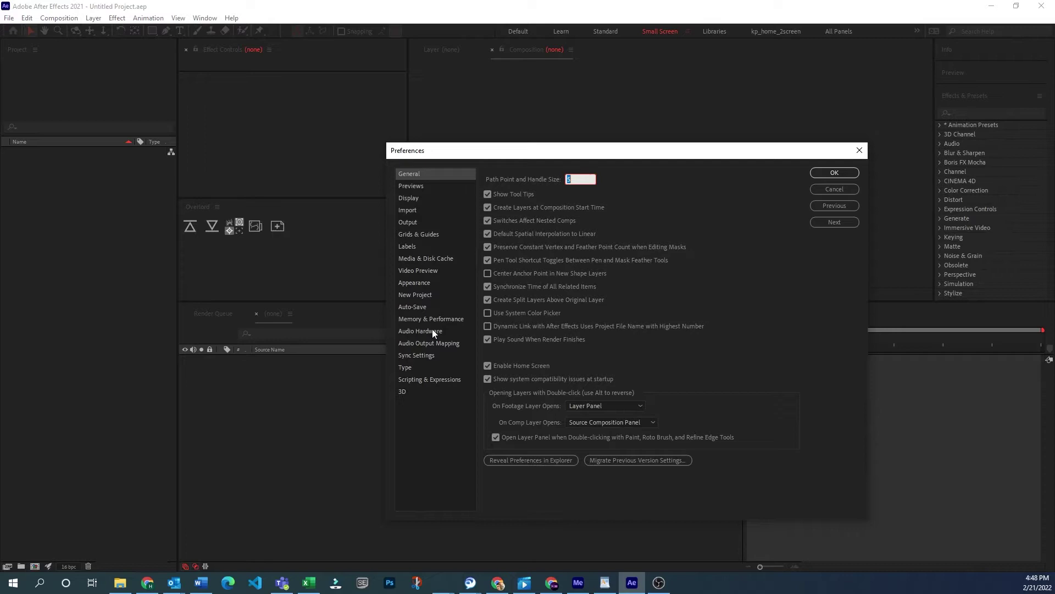
click(420, 426)
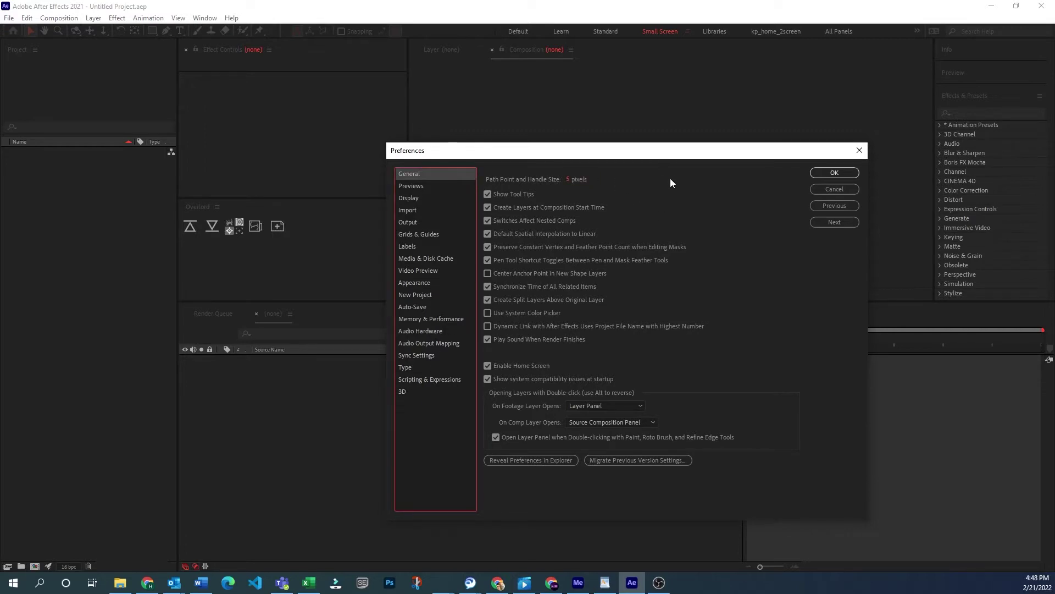
drag(686, 155, 625, 122)
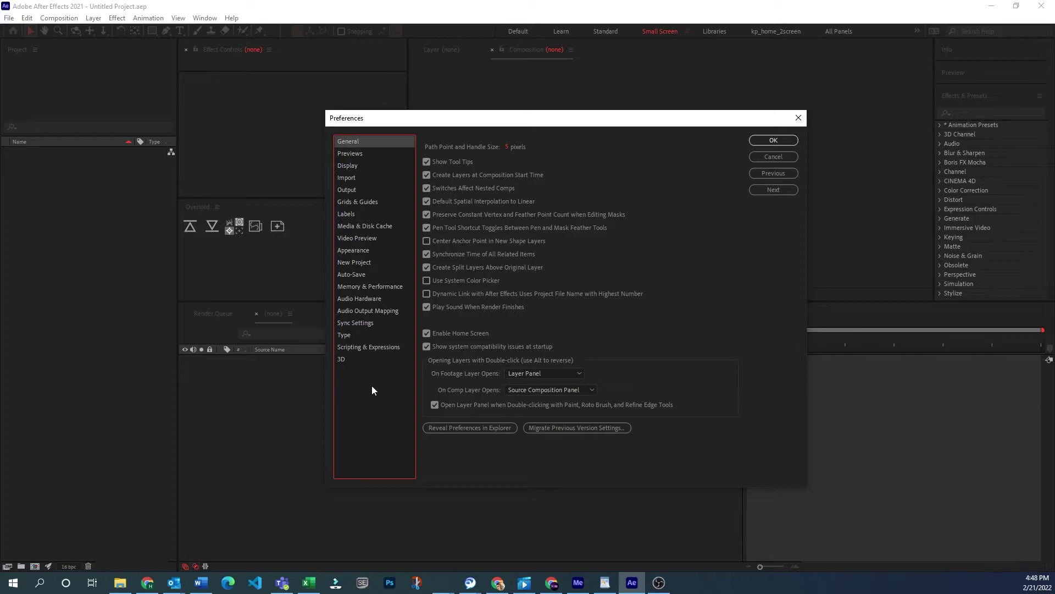
click(778, 158)
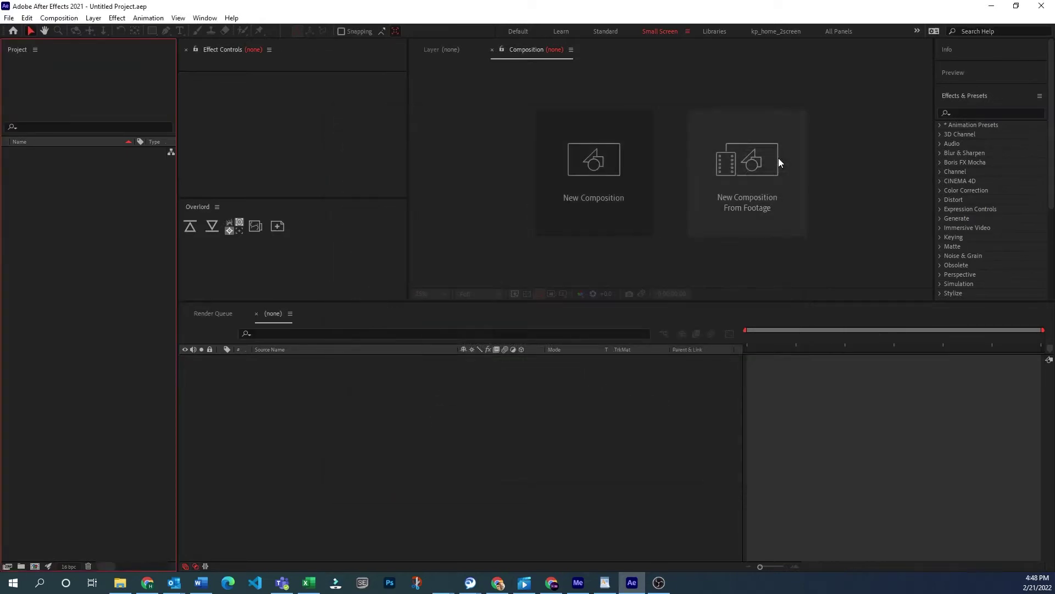
Step: Reopen Preferences with the hidden Secret page available and view the Secret category
click(27, 18)
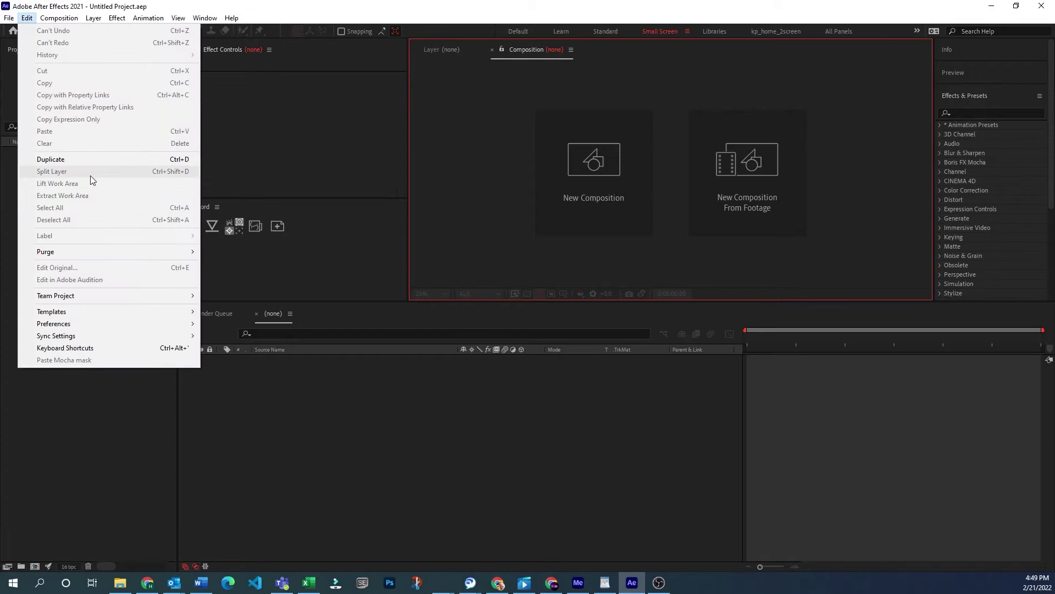
mouse_move(128, 324)
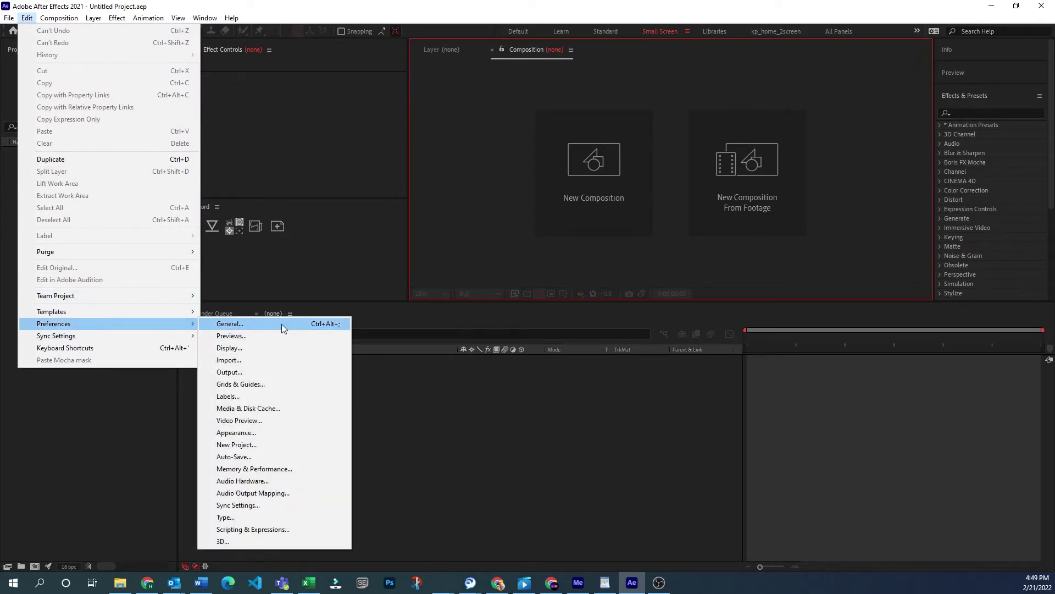
click(281, 324)
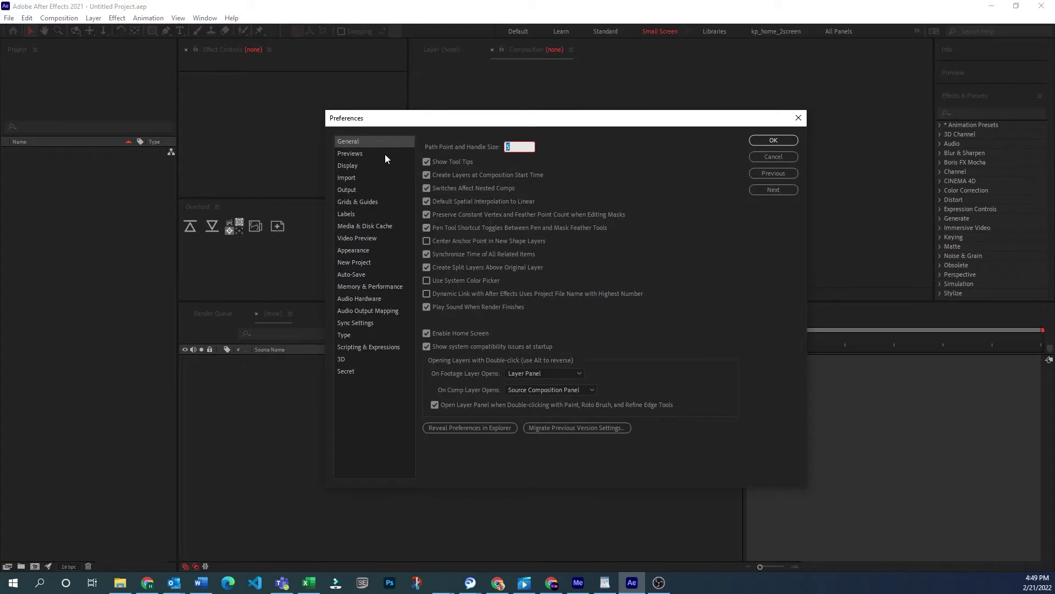
click(378, 372)
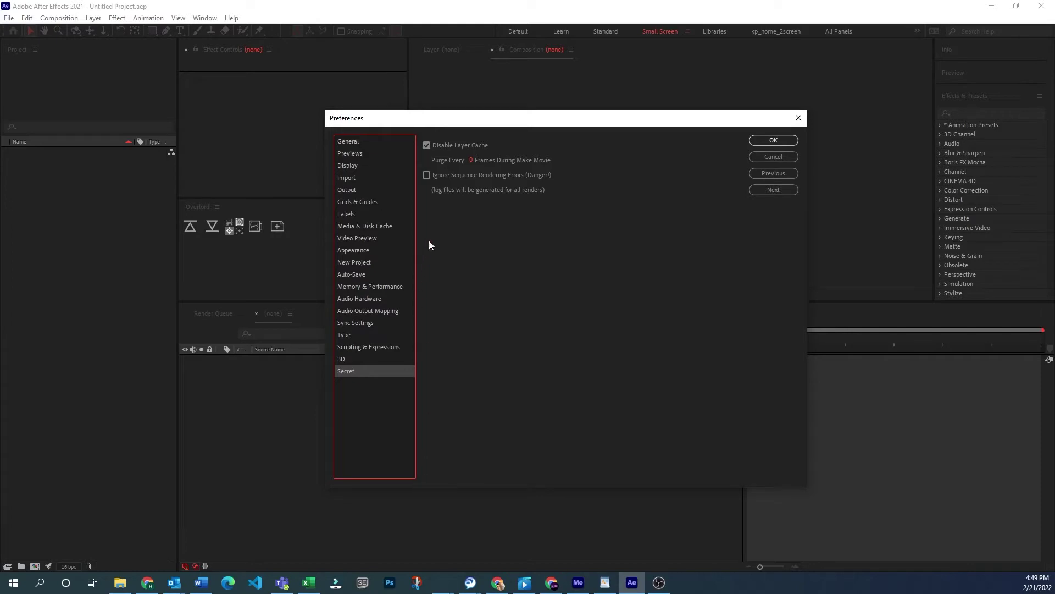
Step: Toggle Disable Layer Cache off and back on, then return to the General page
click(443, 145)
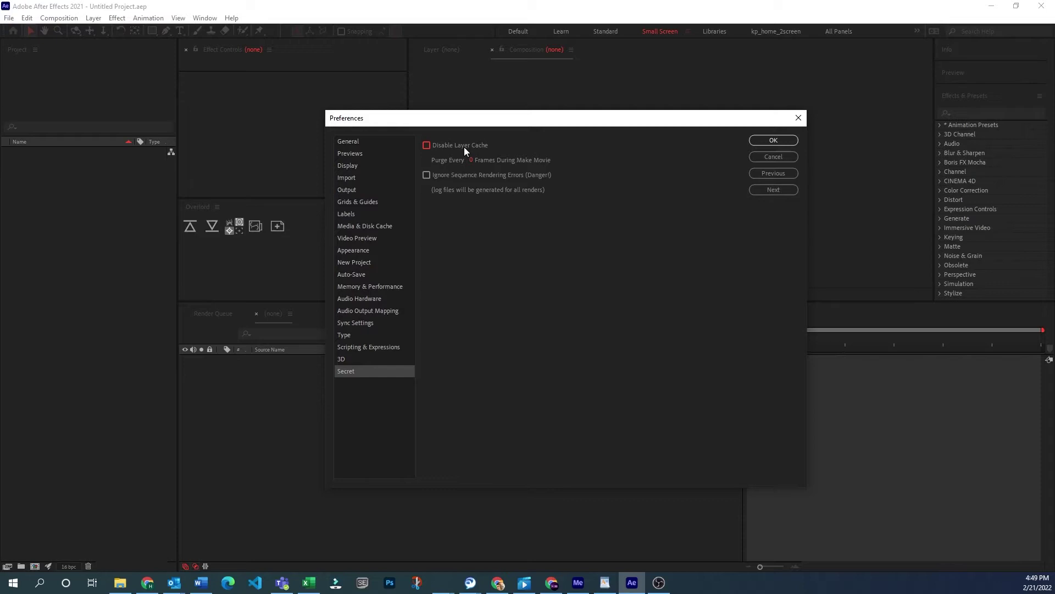
click(464, 145)
drag(483, 119, 490, 119)
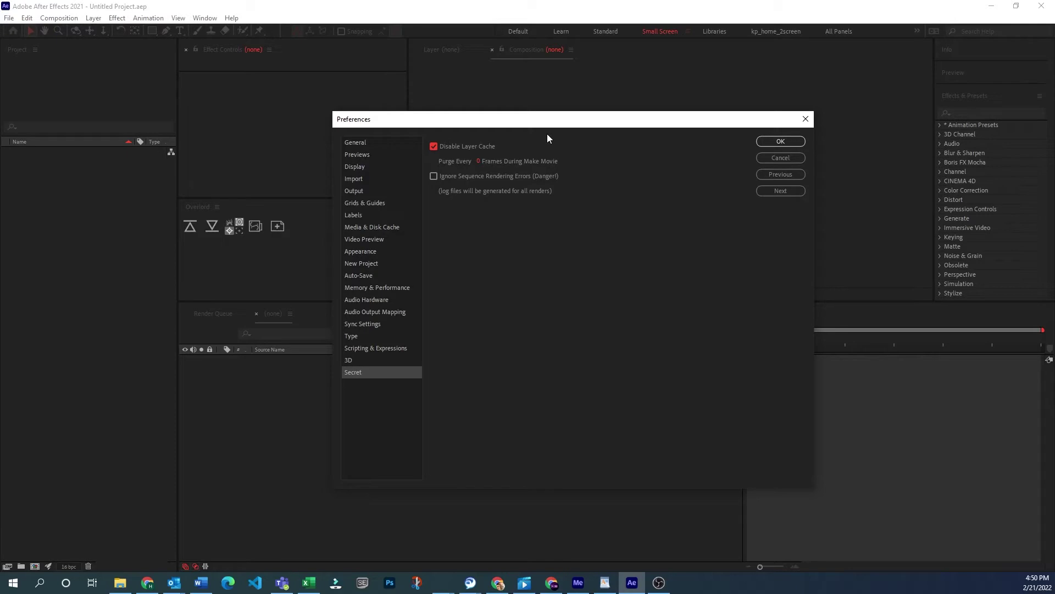
click(365, 144)
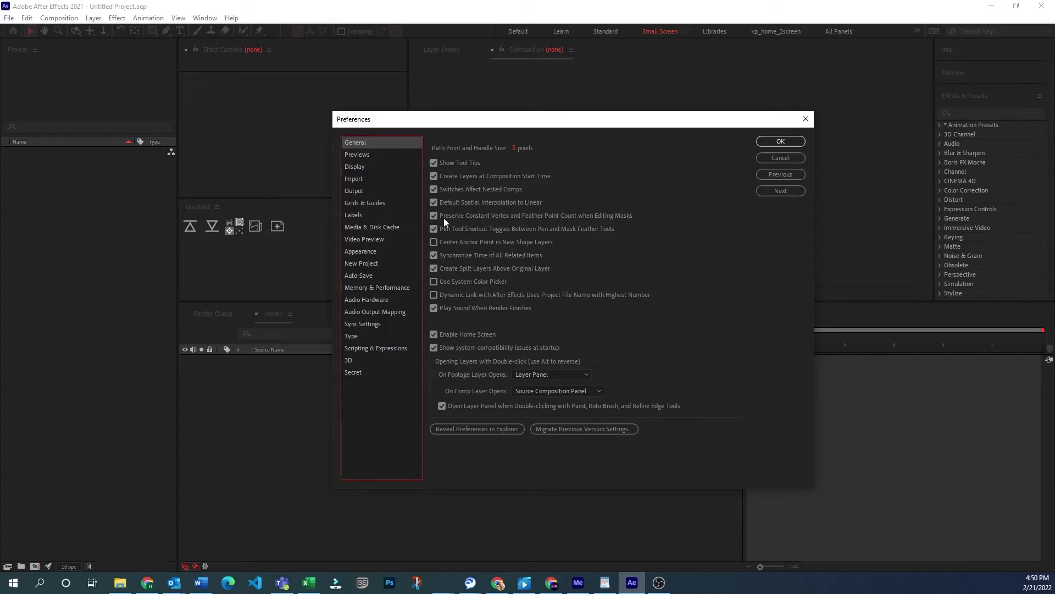
Step: Uncheck Default Spatial Interpolation to Linear in General preferences
click(457, 202)
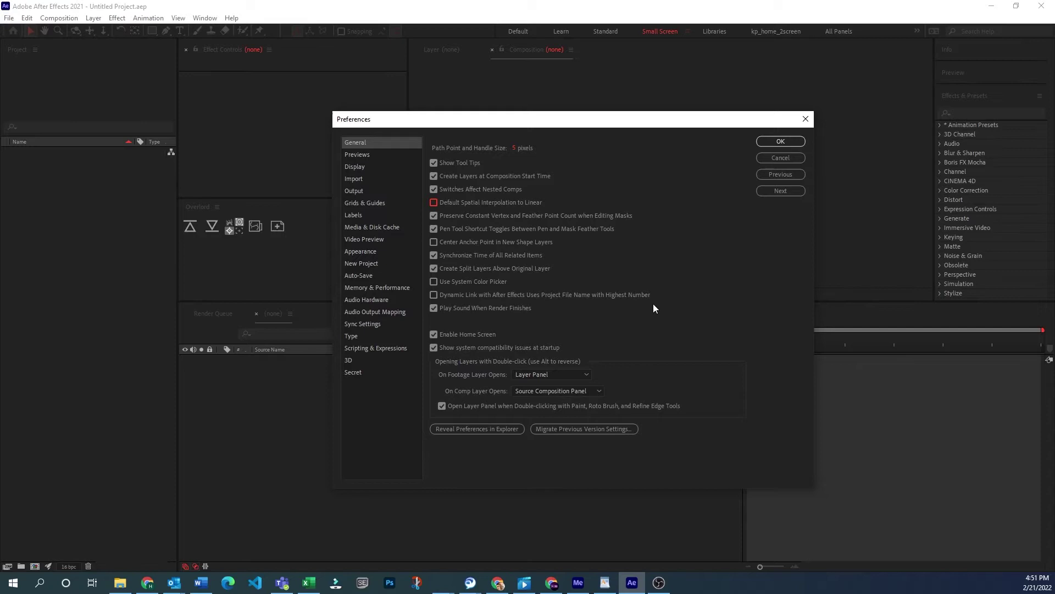
Step: Keep Preserve Constant Vertex on, turn off the Pen Tool shortcut toggle, and enable the Dynamic Link highest-number option
click(592, 212)
click(582, 215)
click(520, 228)
click(526, 232)
click(467, 227)
click(632, 297)
Step: Turn off Dynamic Link Uses Project File Name with Highest Number
click(576, 297)
Step: Switch to the Previews preferences, showing Adaptive Resolution Limit at 1/8
click(388, 155)
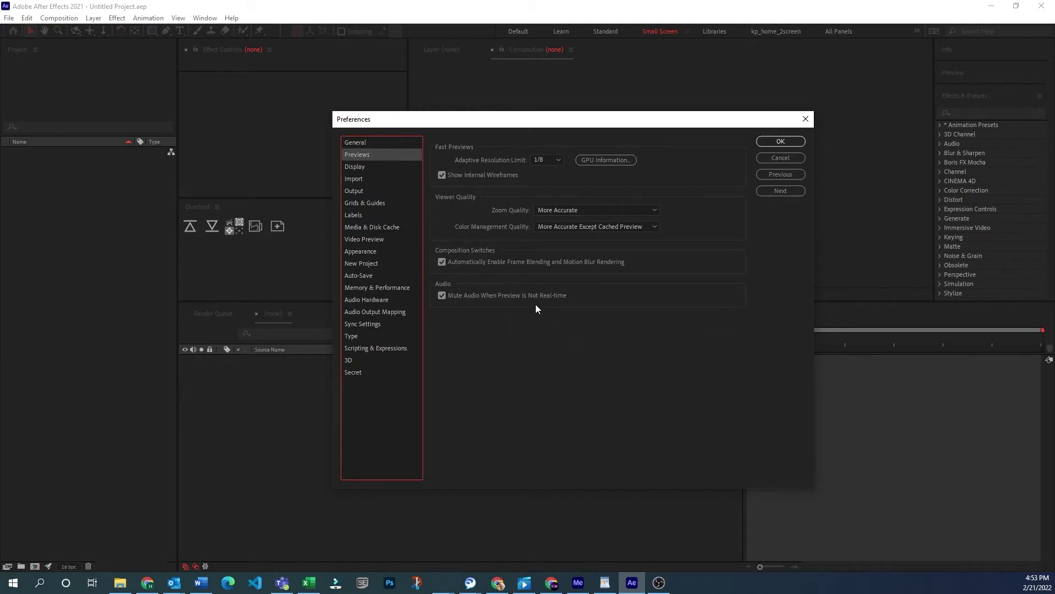
Step: Review the Display preferences, then show the Import preferences with sequences at 30 fps
click(359, 166)
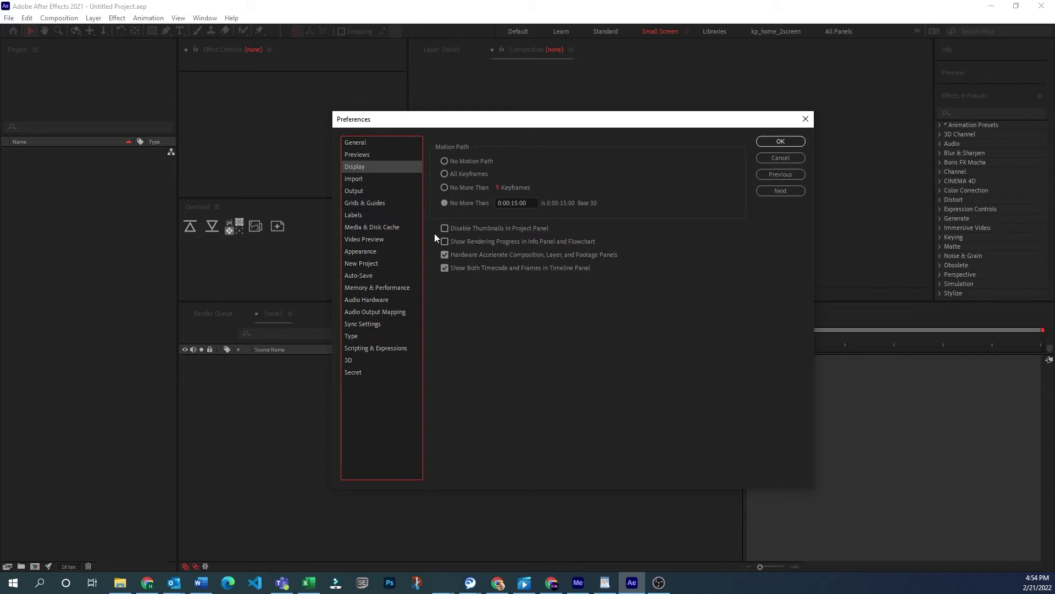
click(368, 178)
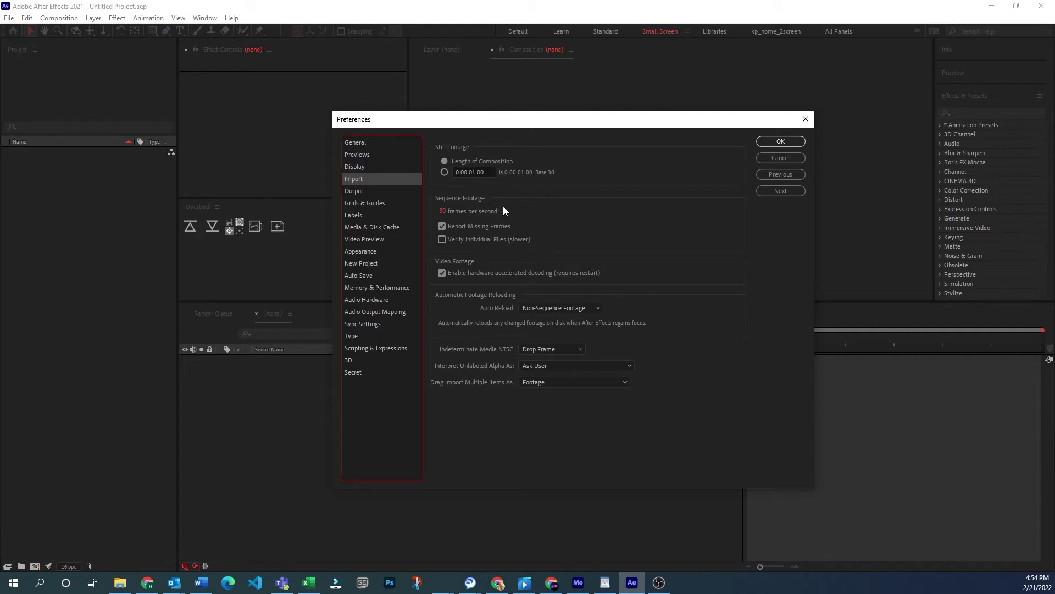
Step: Show the Output preferences with segmenting at 700 files and 1024 MB
click(382, 190)
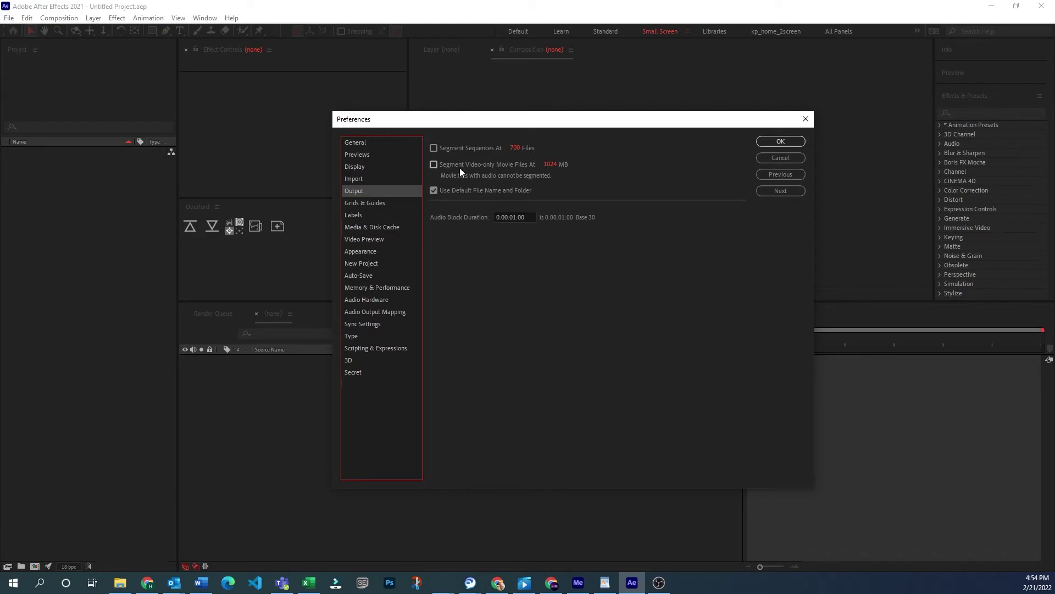
Step: Review Grids & Guides, then show the Labels preferences and their sixteen colours
click(377, 204)
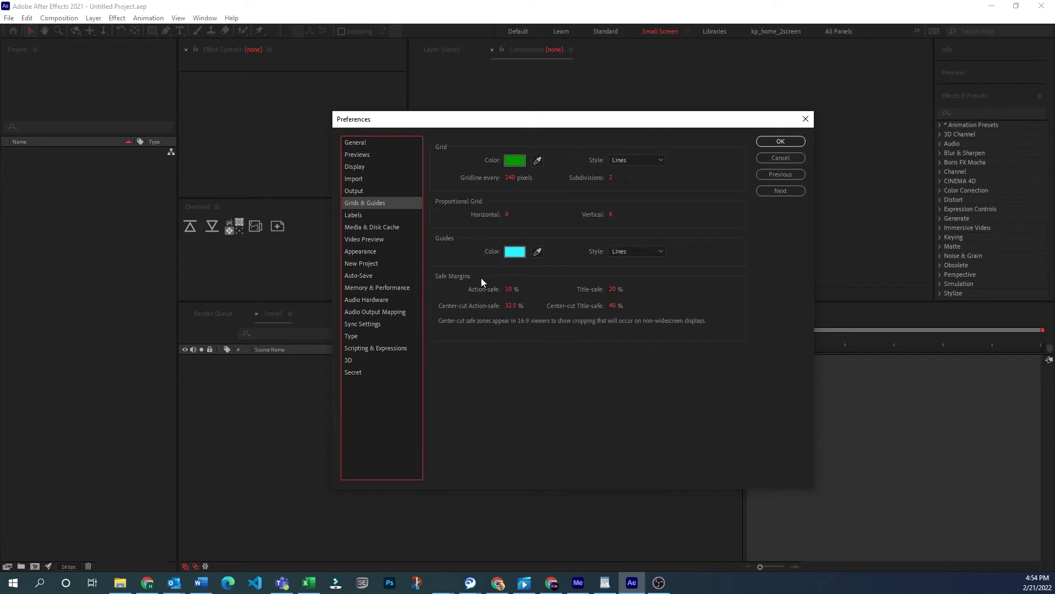
click(369, 216)
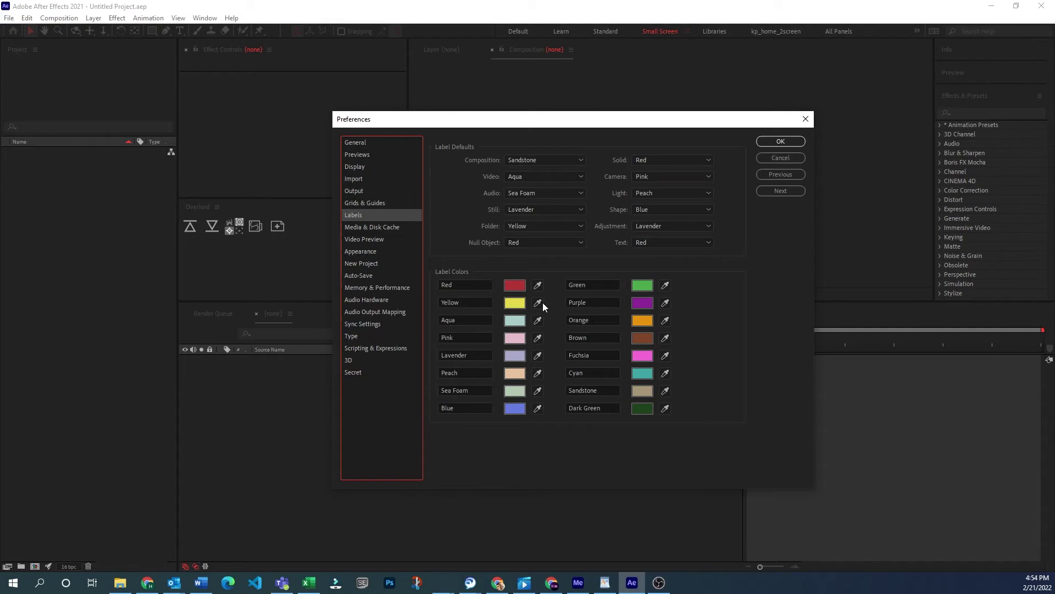
Step: Change the Red label colour to hex F81E1E
click(515, 285)
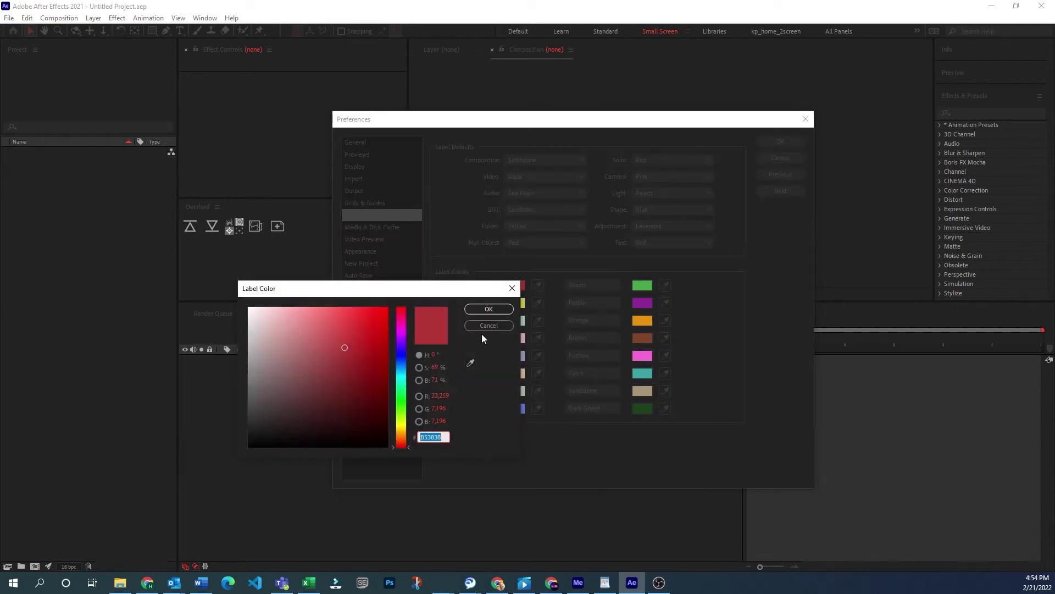
text(F81E1E)
click(487, 309)
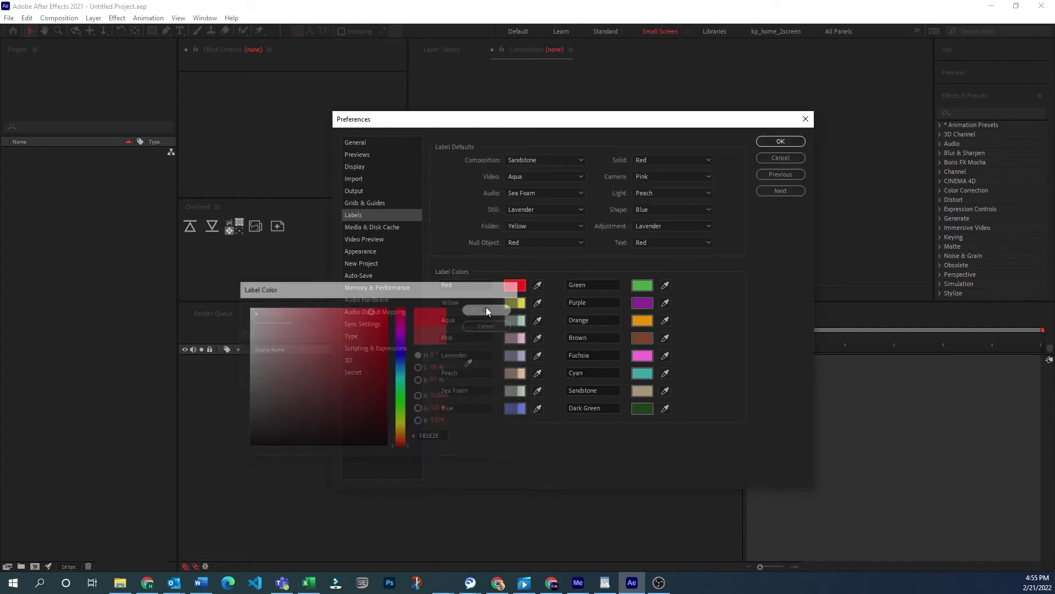
Step: Rename the Red label to 'Bright Red'
click(472, 285)
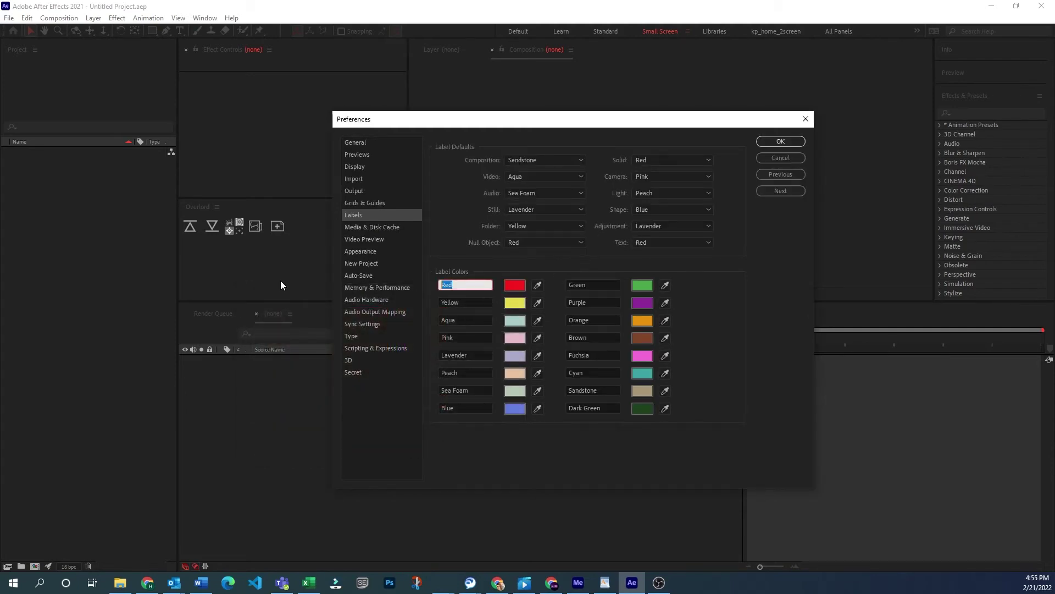
text(Bright R)
key(Tab)
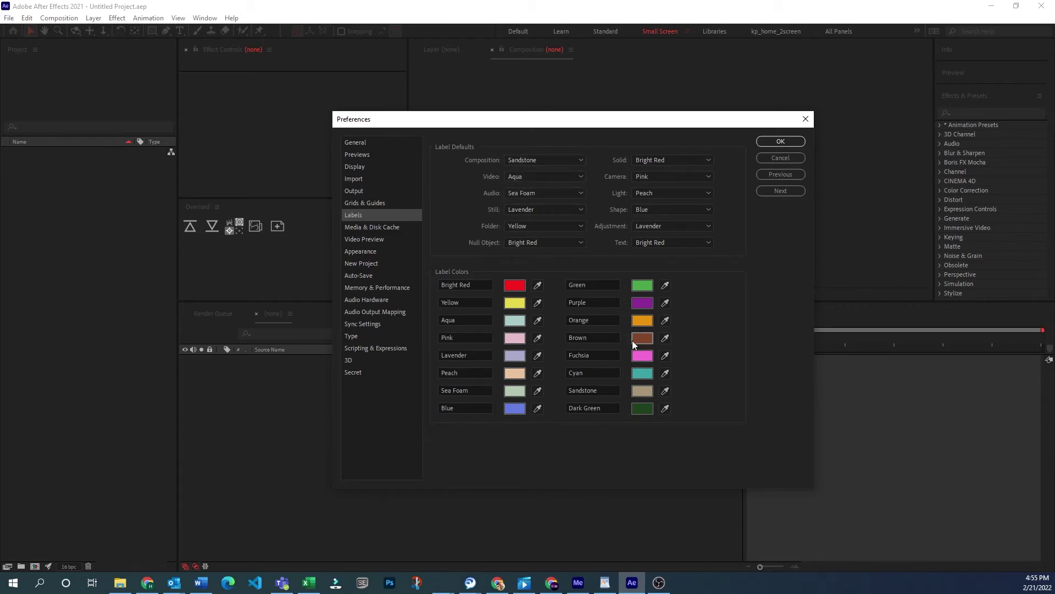
Step: Show the Media & Disk Cache settings, with a 47 GB disk cache in D:\z_caches
click(386, 227)
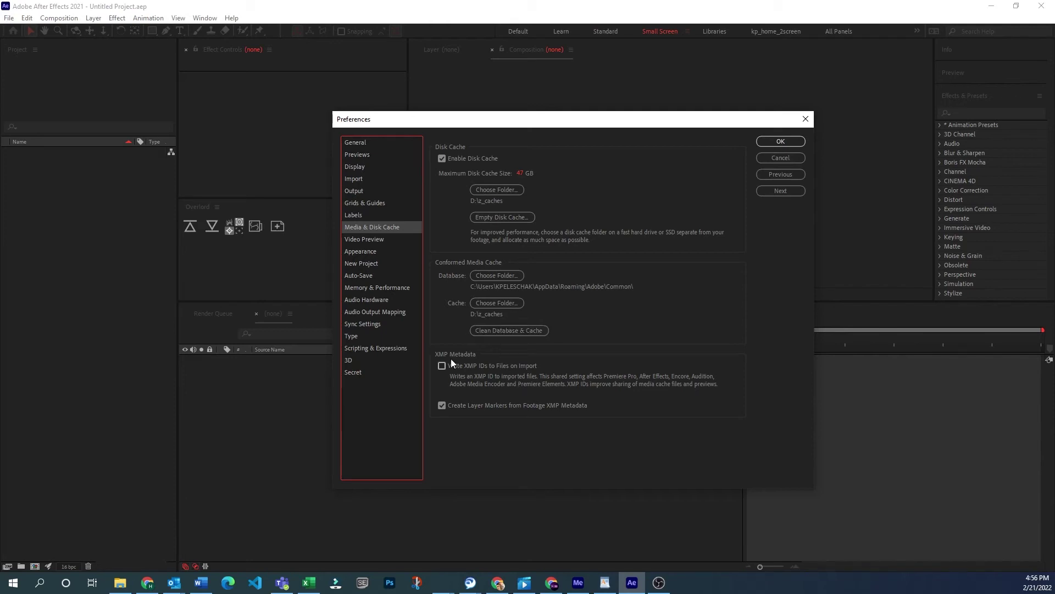
Step: Try Mercury Transmit under Video Preview, leave it disabled, and move to Appearance
click(405, 238)
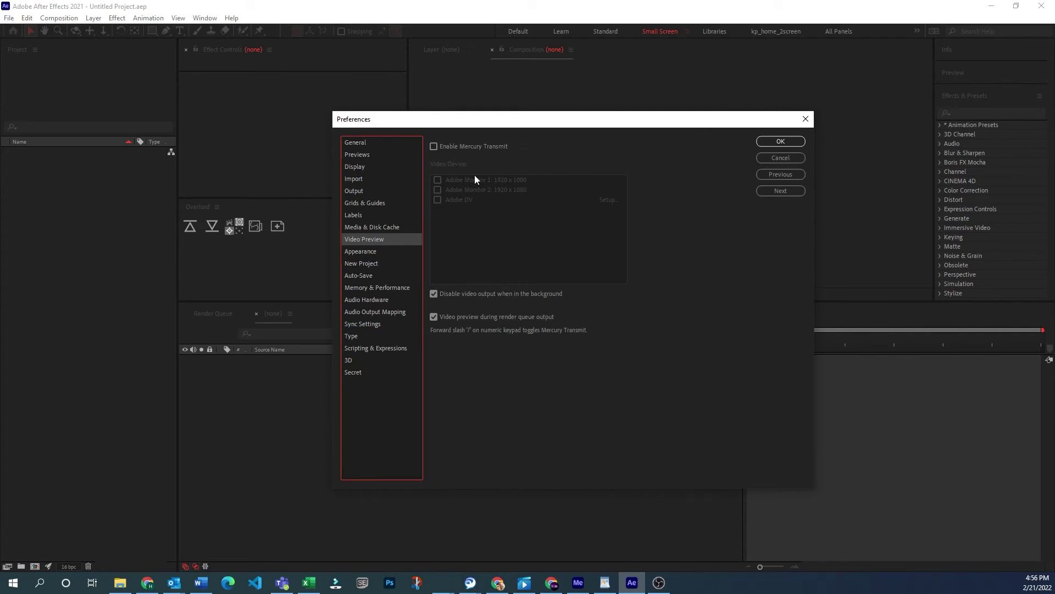
click(434, 146)
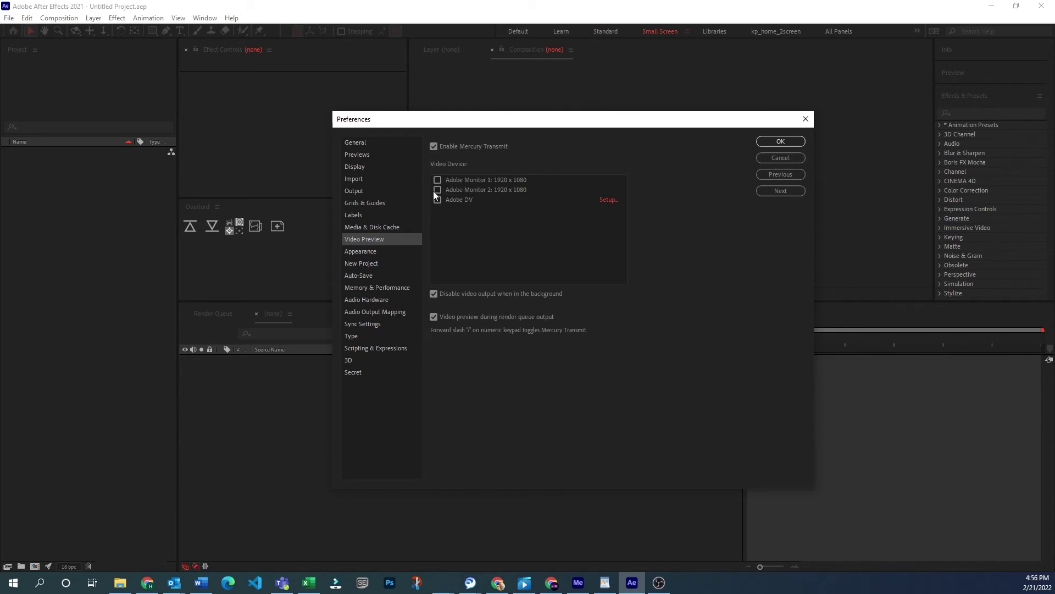
click(453, 141)
click(399, 248)
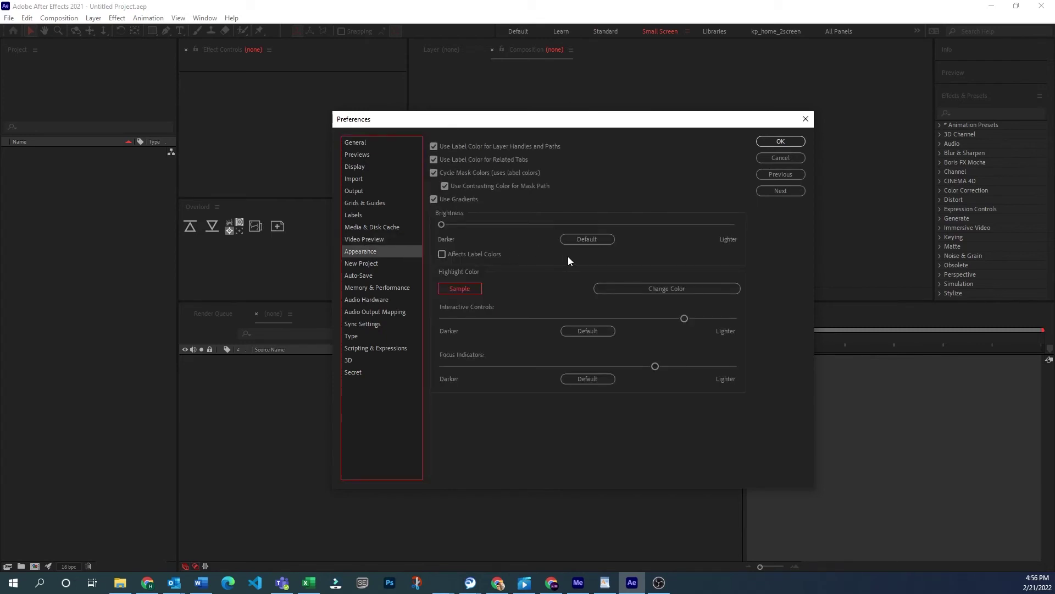
Step: Test a brighter interface, then set the Interactive Controls slider fully to Lighter
drag(451, 227, 440, 199)
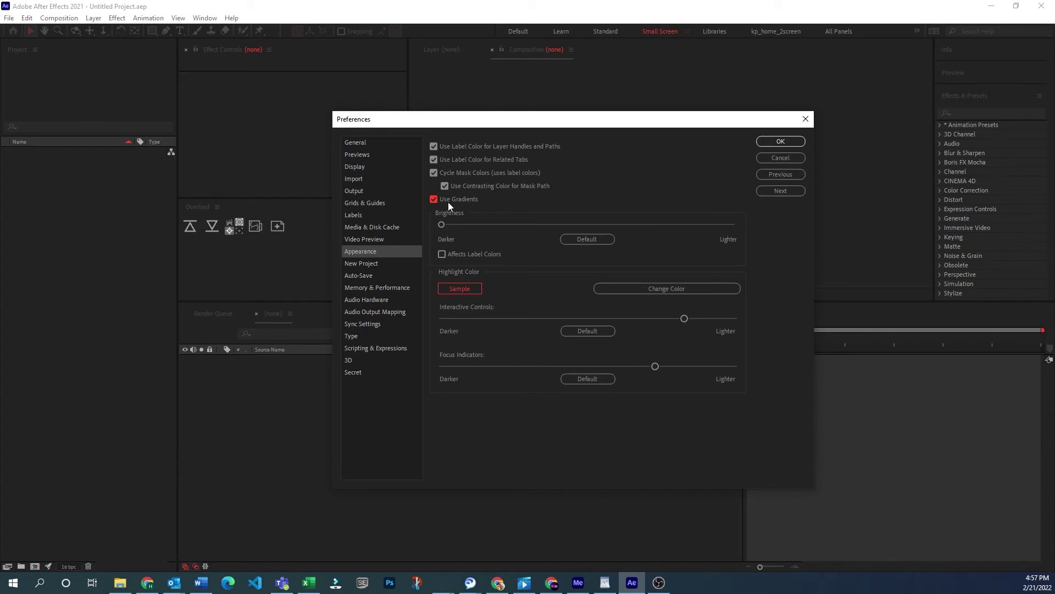
click(690, 291)
drag(474, 324, 713, 316)
Step: Review New Project, then set Auto-Save to every 20 minutes, keeping 5 versions
click(397, 265)
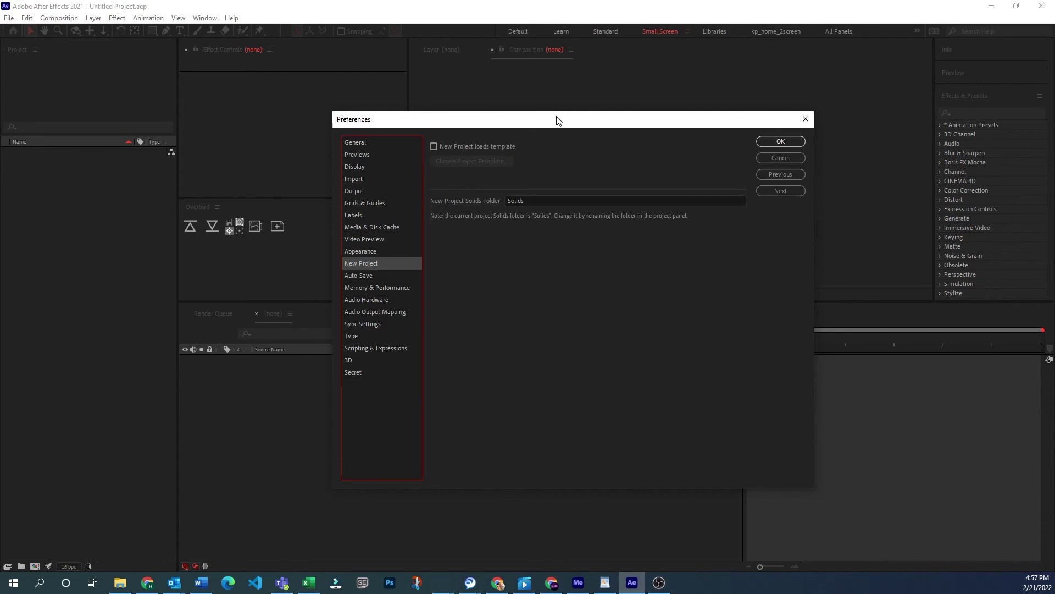
drag(557, 120, 557, 119)
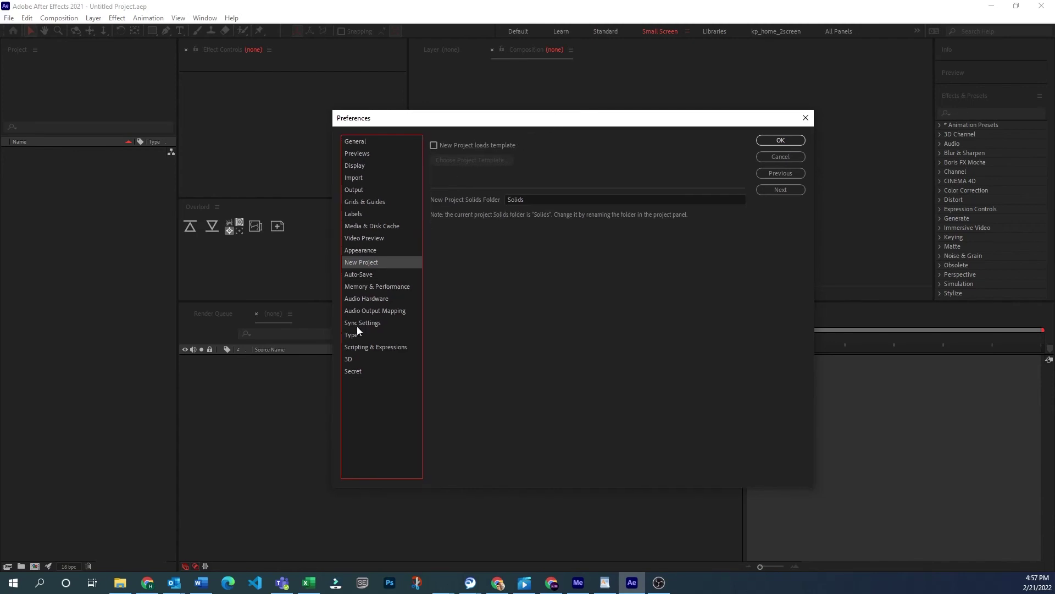
click(385, 274)
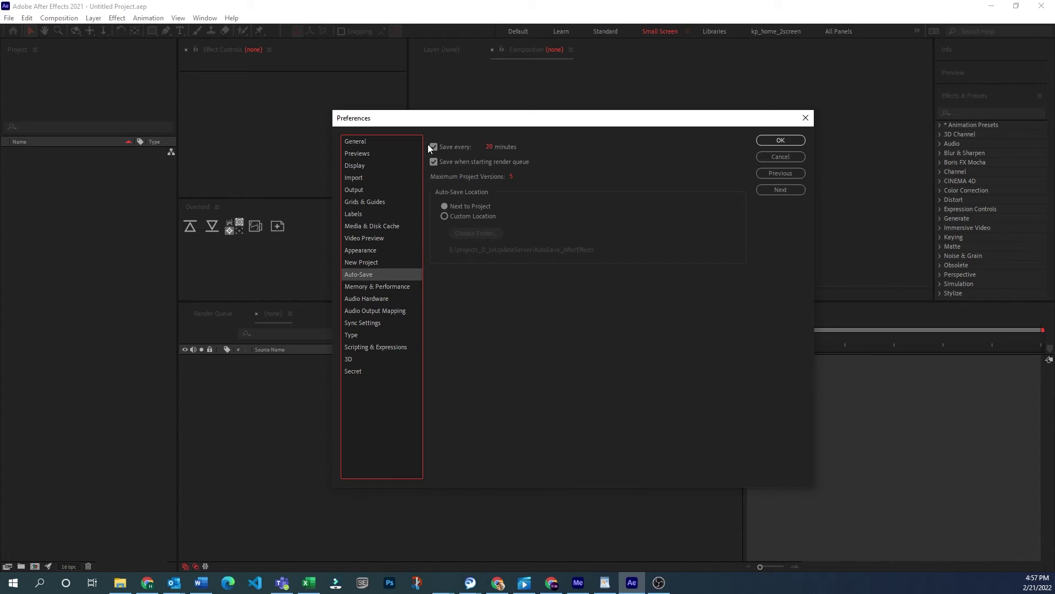
mouse_move(491, 150)
mouse_down()
mouse_move(486, 170)
mouse_move(489, 148)
mouse_move(502, 149)
mouse_up()
Step: Show Memory & Performance: 64 GB installed, 12 GB reserved for other applications
click(384, 286)
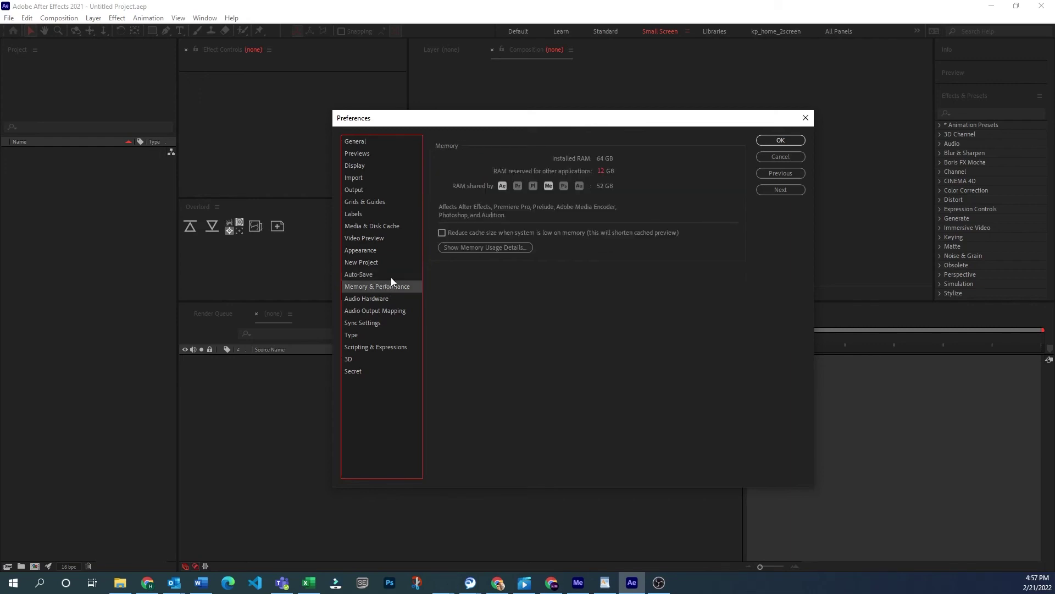
click(391, 277)
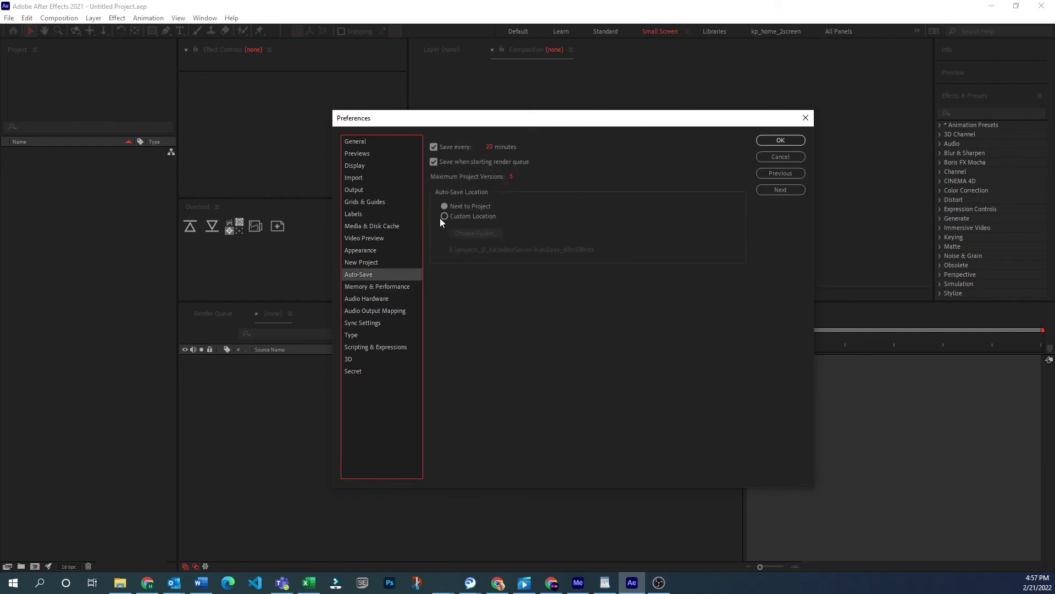
click(387, 287)
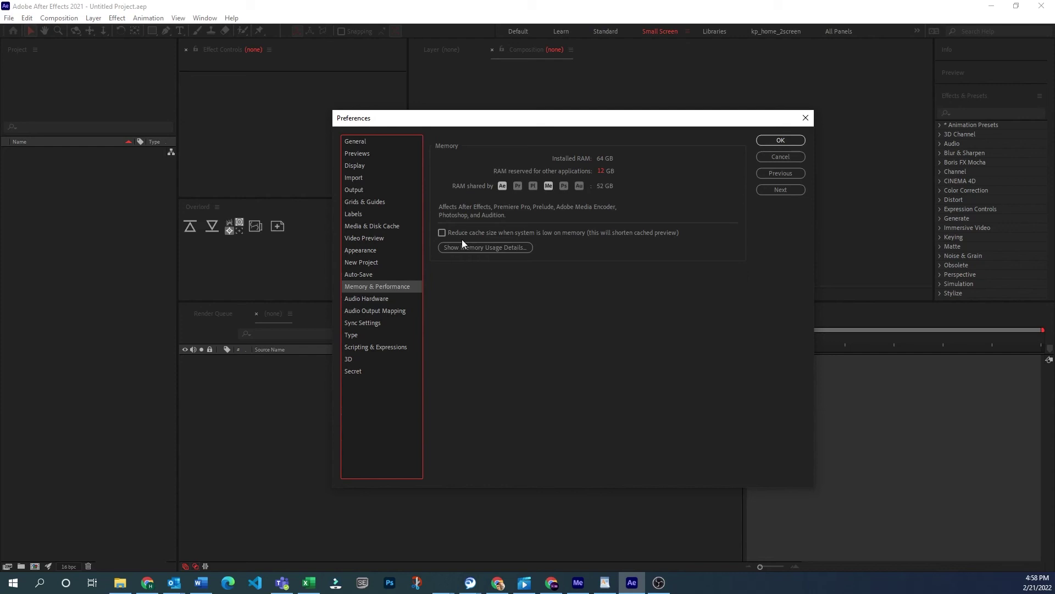
Step: Inspect the Audio Hardware output device, then map Left to Audio 2 and back to Audio 1
click(385, 302)
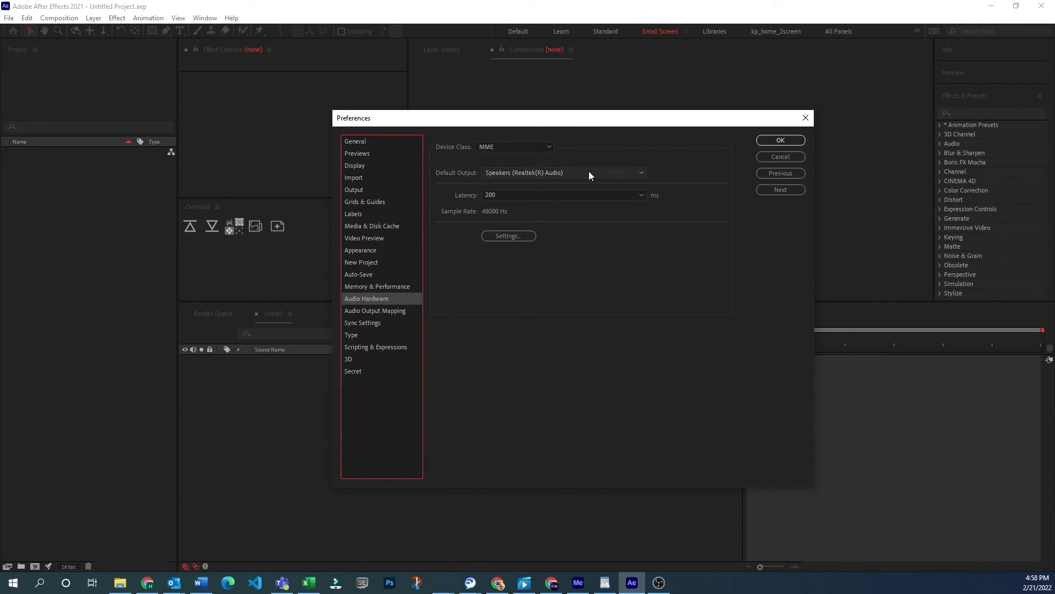
click(629, 171)
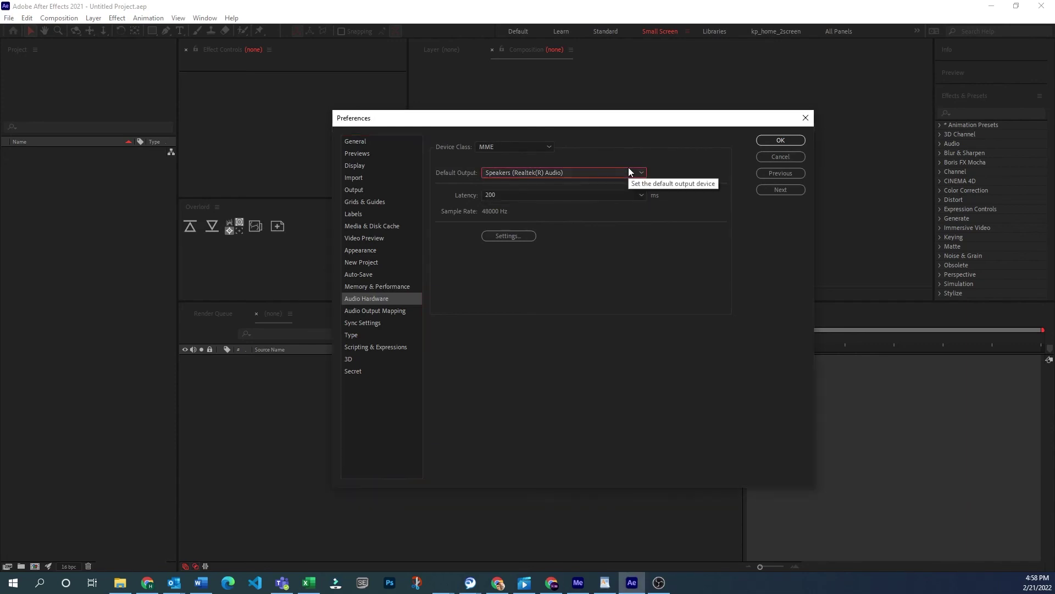
click(395, 311)
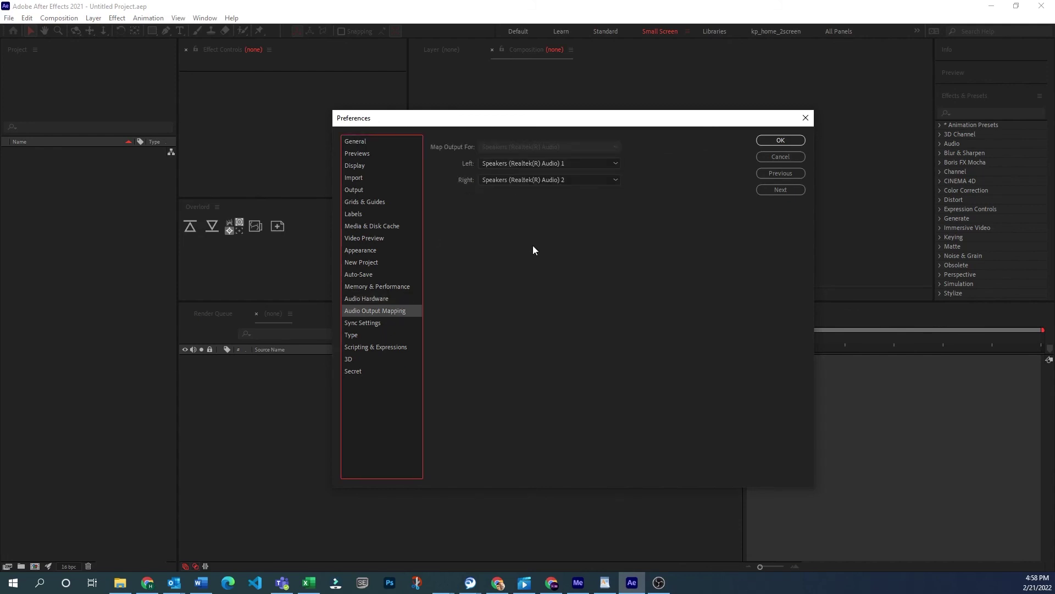
click(538, 163)
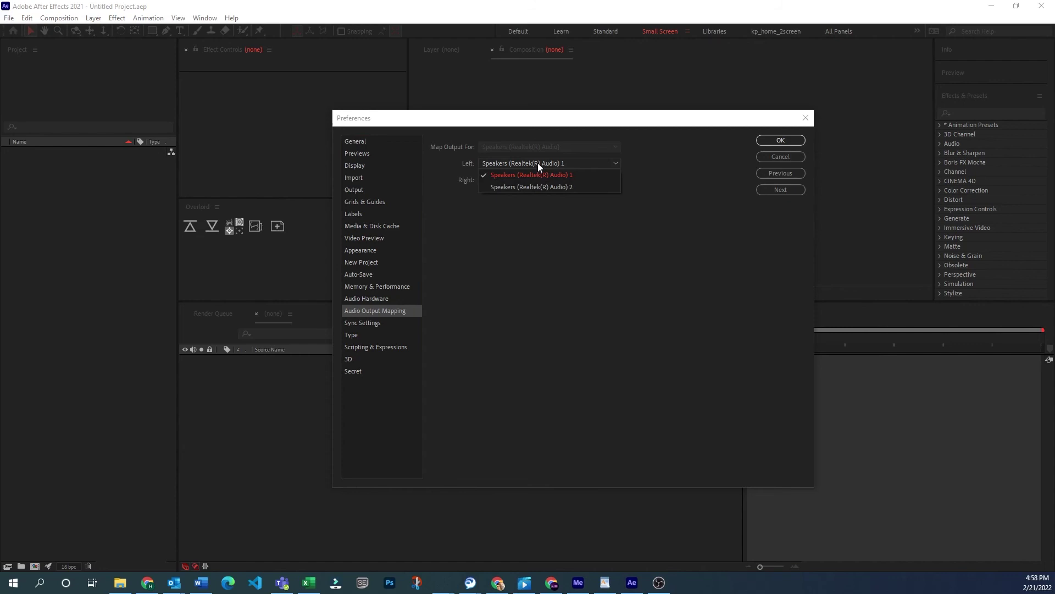
click(536, 187)
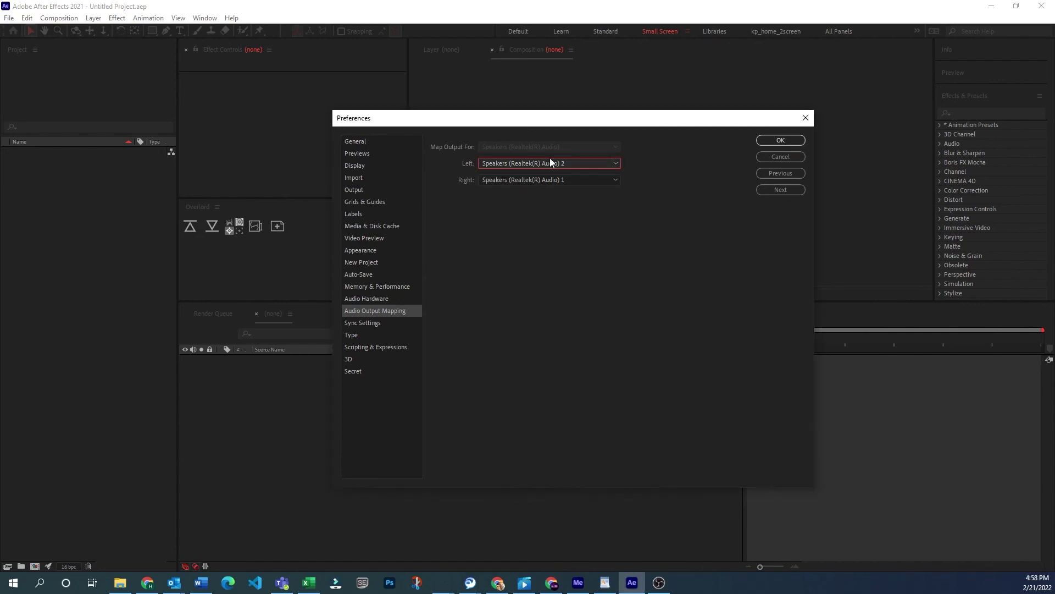
click(553, 163)
click(552, 172)
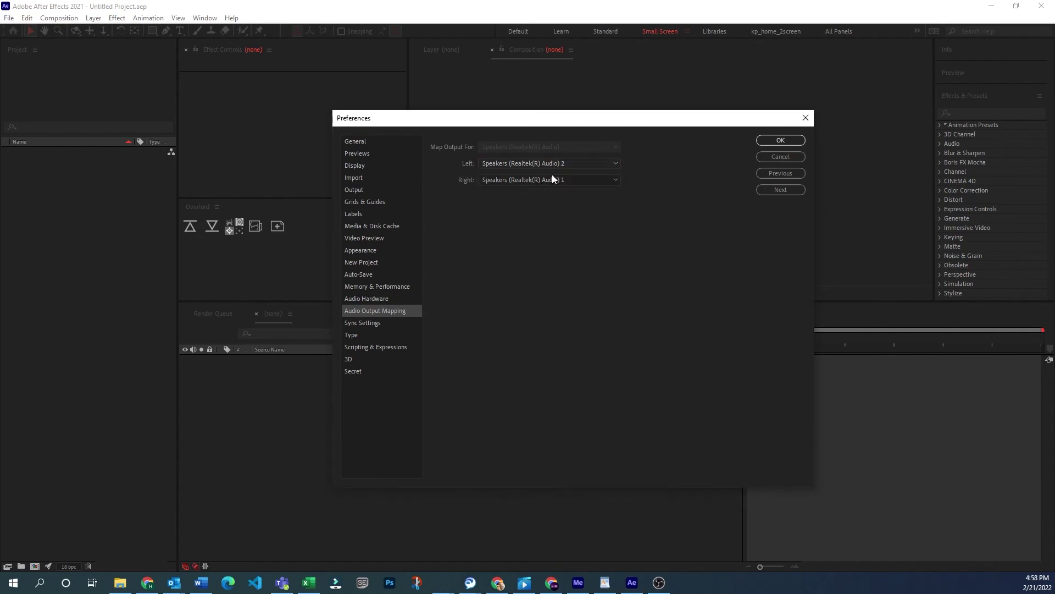
Step: Look over Sync Settings, then show Type: Latin engine, Small preview, 14 recent fonts
click(397, 325)
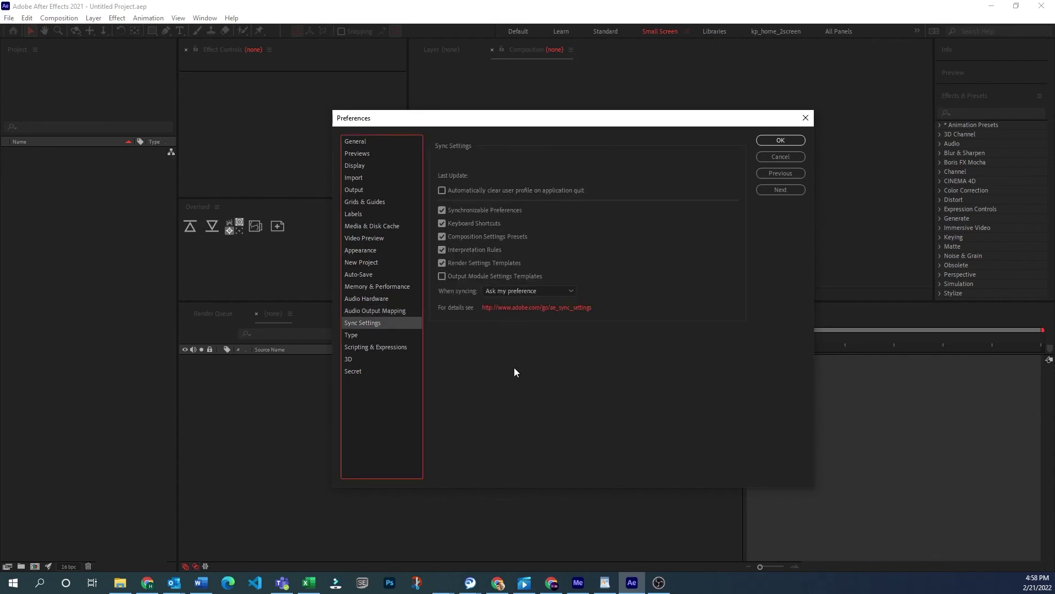
drag(505, 124, 525, 129)
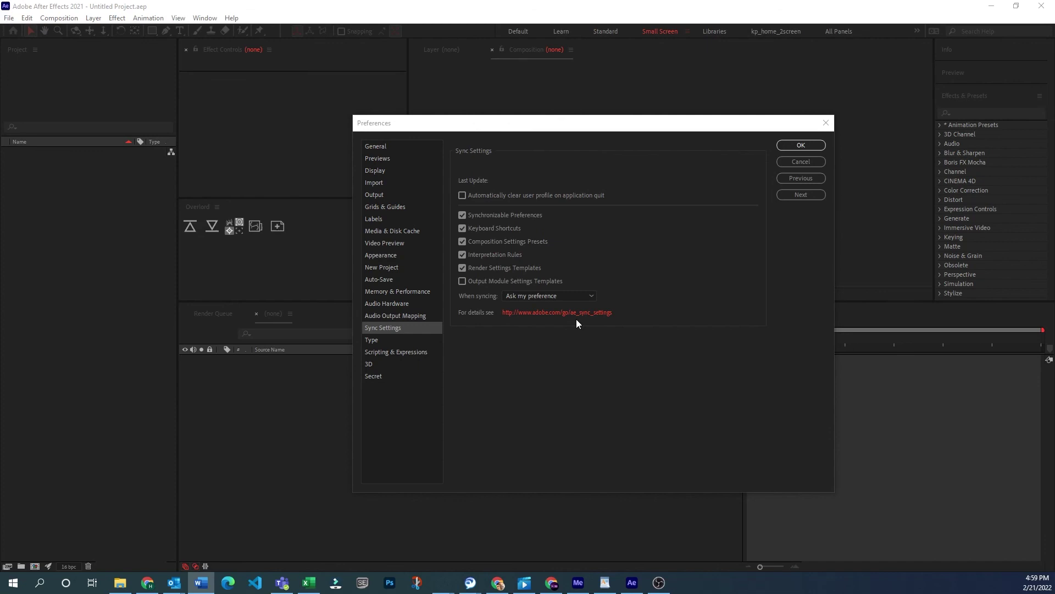
click(387, 339)
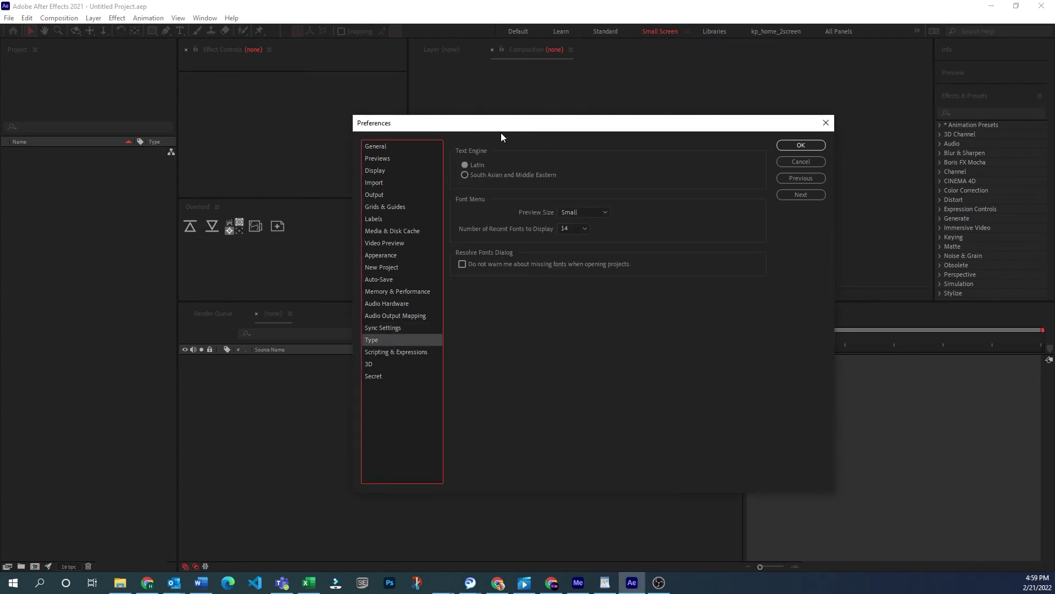
drag(506, 125, 502, 122)
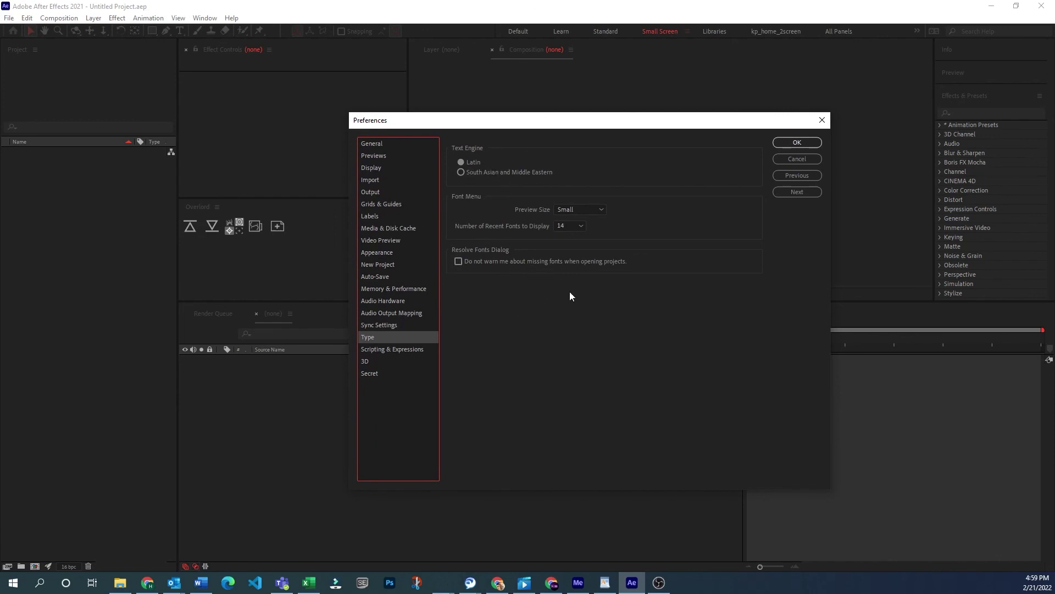
Step: Switch the expression editor theme to Down N' Away, then settle on After Effects Pastel
click(398, 350)
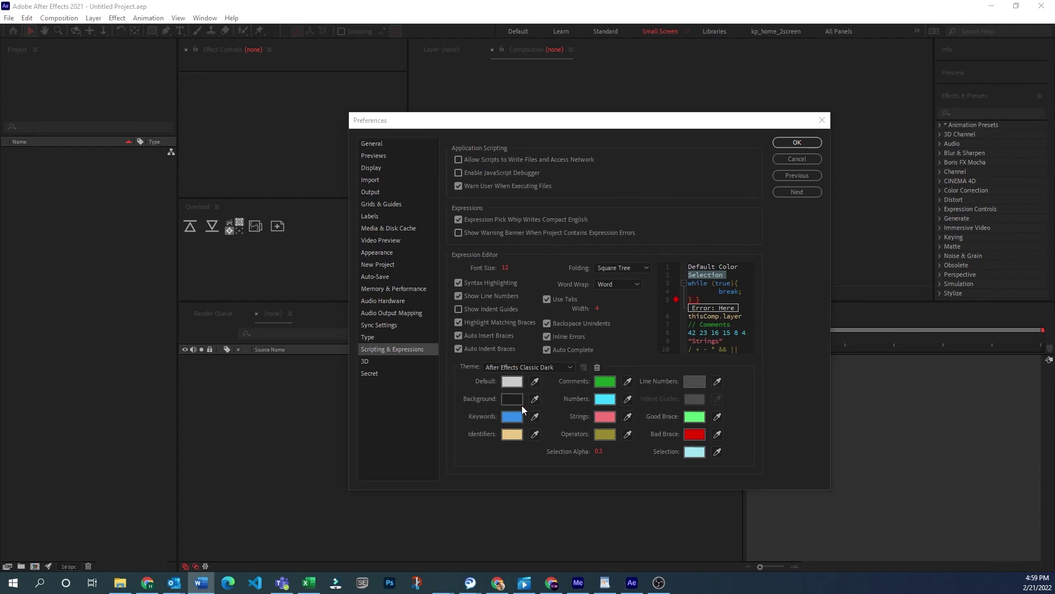
click(535, 367)
click(539, 160)
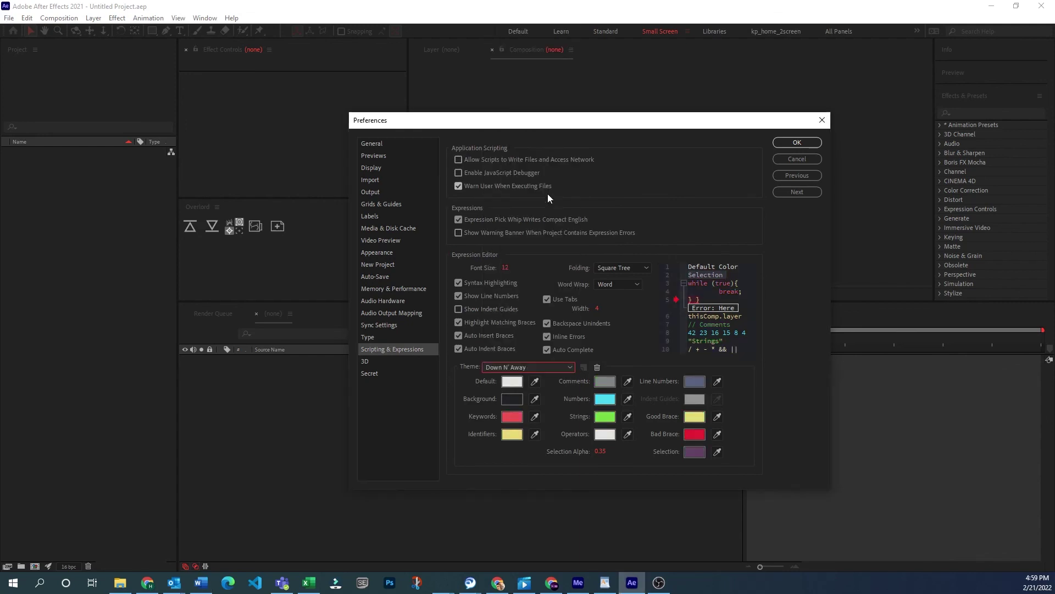
click(547, 367)
click(513, 104)
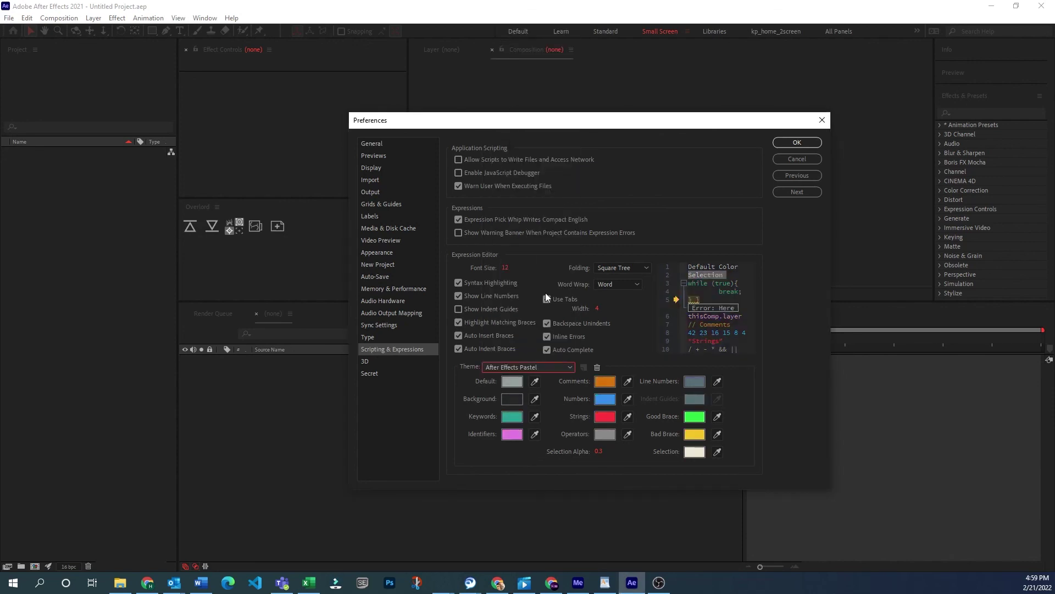
click(564, 370)
click(737, 295)
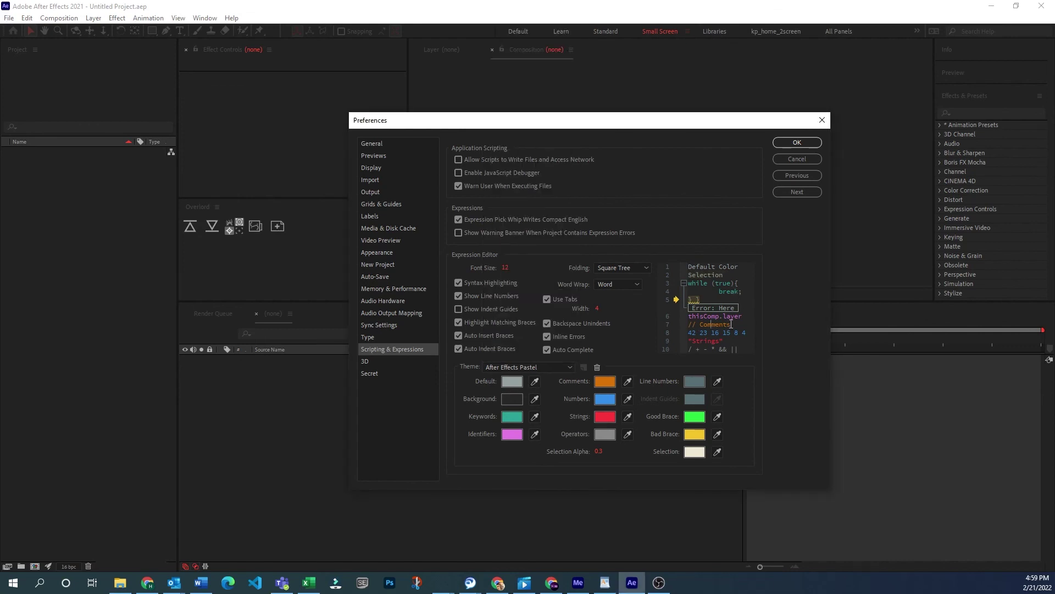
Step: In 3D settings, toggle 1/2/3 key camera navigation and keep drag direction Normal
click(406, 365)
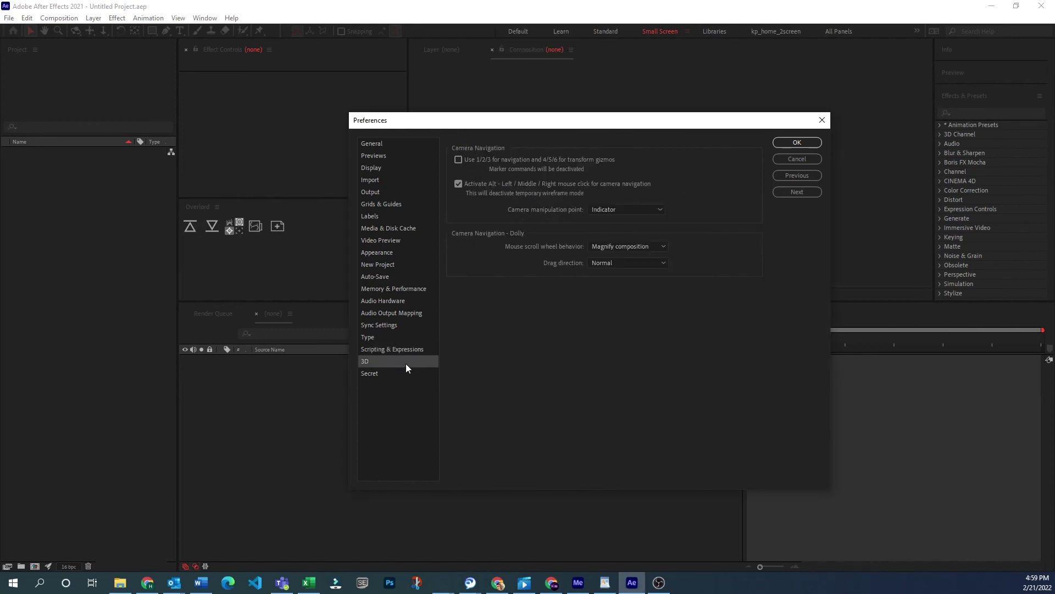
drag(566, 116, 568, 115)
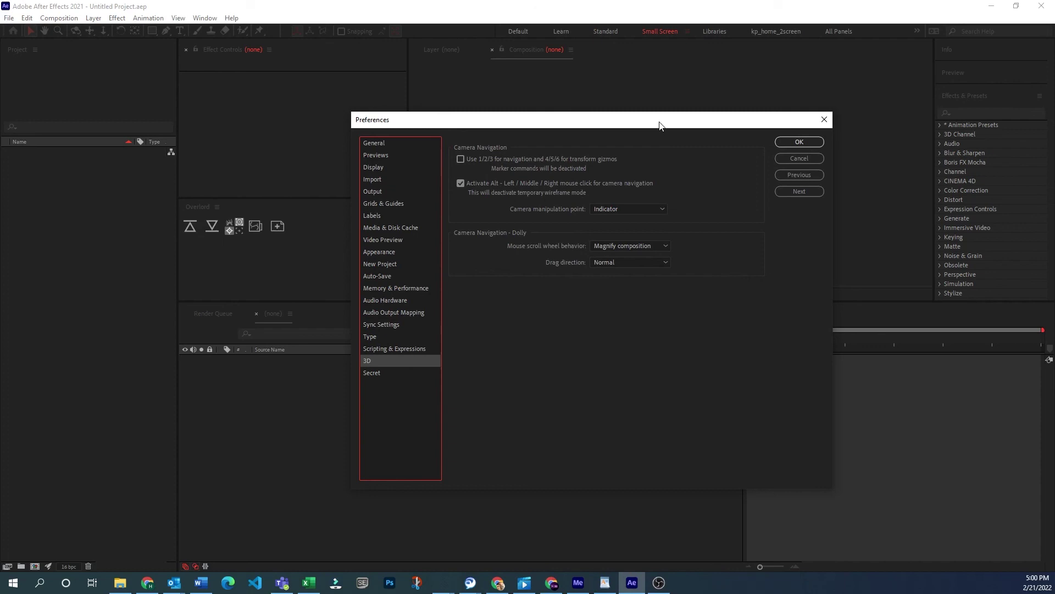
click(520, 161)
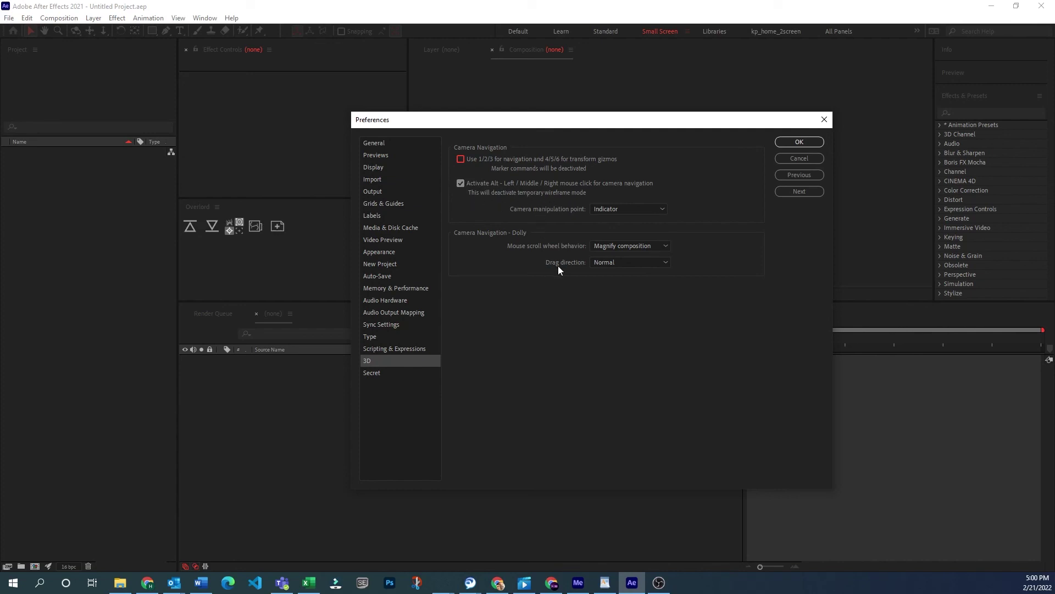
click(631, 262)
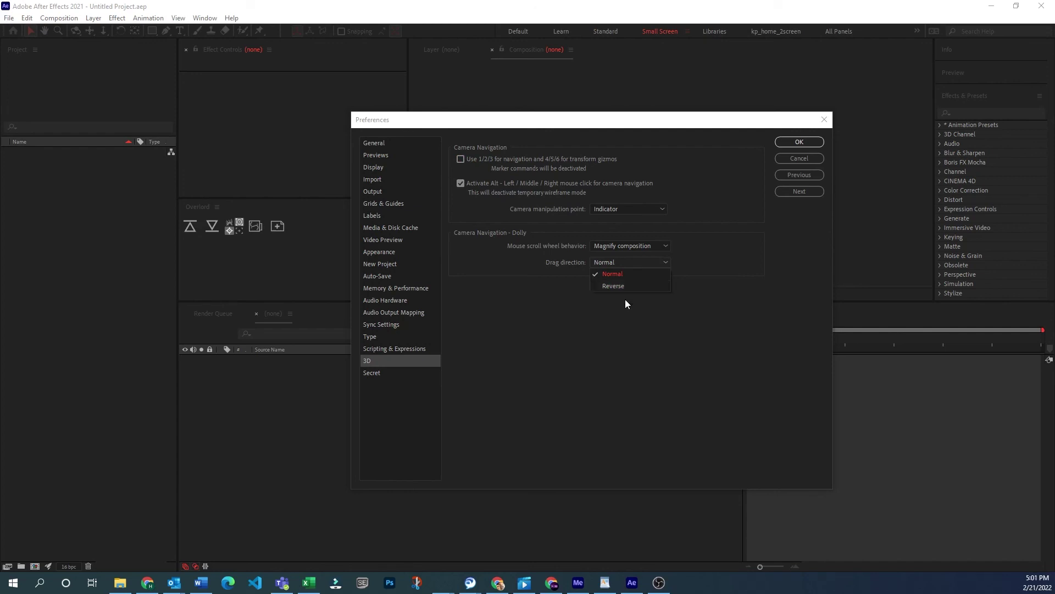
click(620, 362)
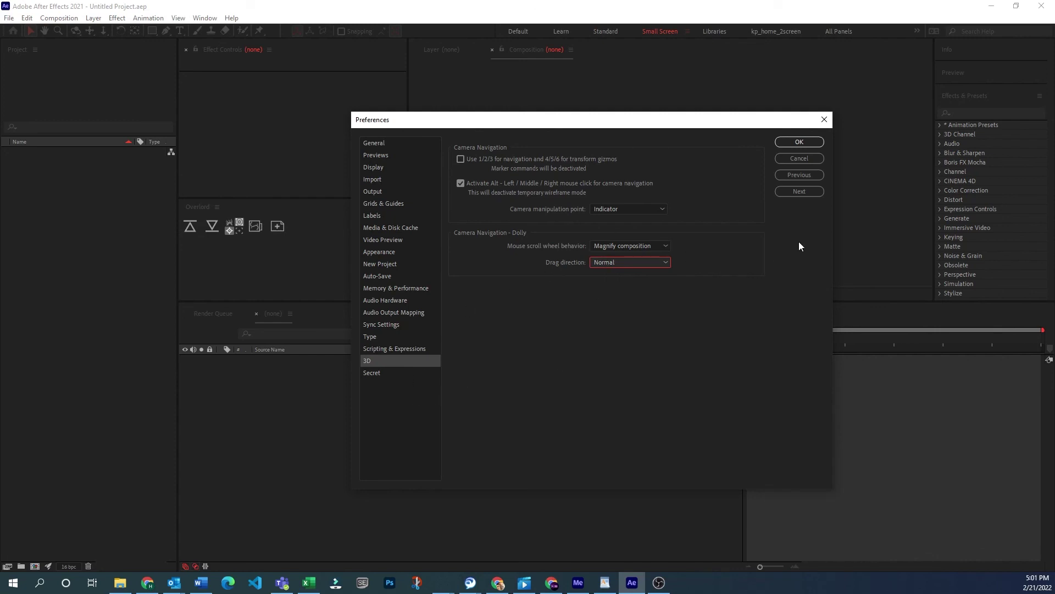
Step: Return to the General page, where Path Point and Handle Size is 5 pixels
click(421, 144)
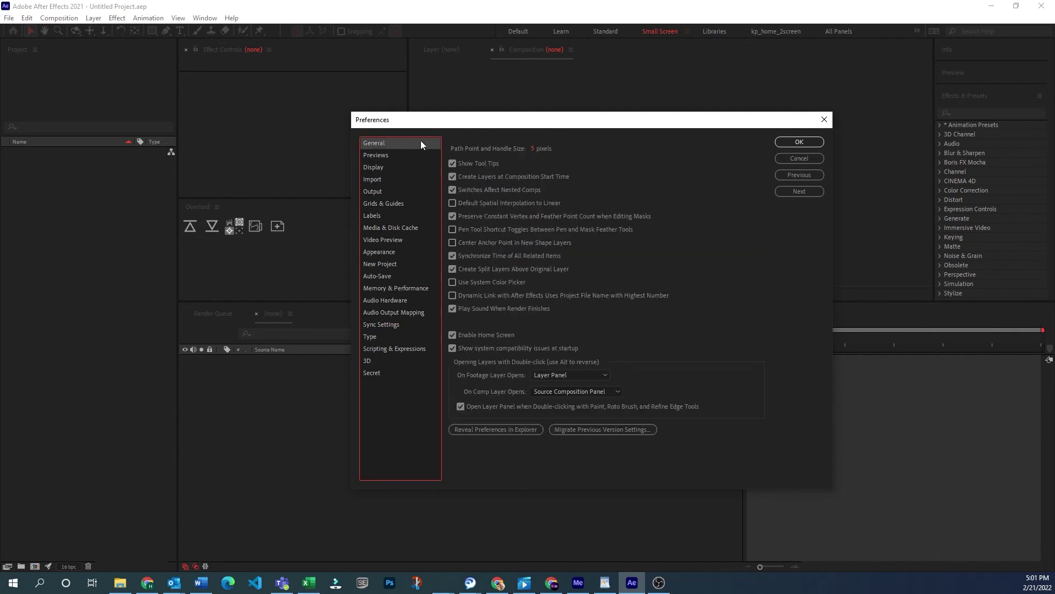